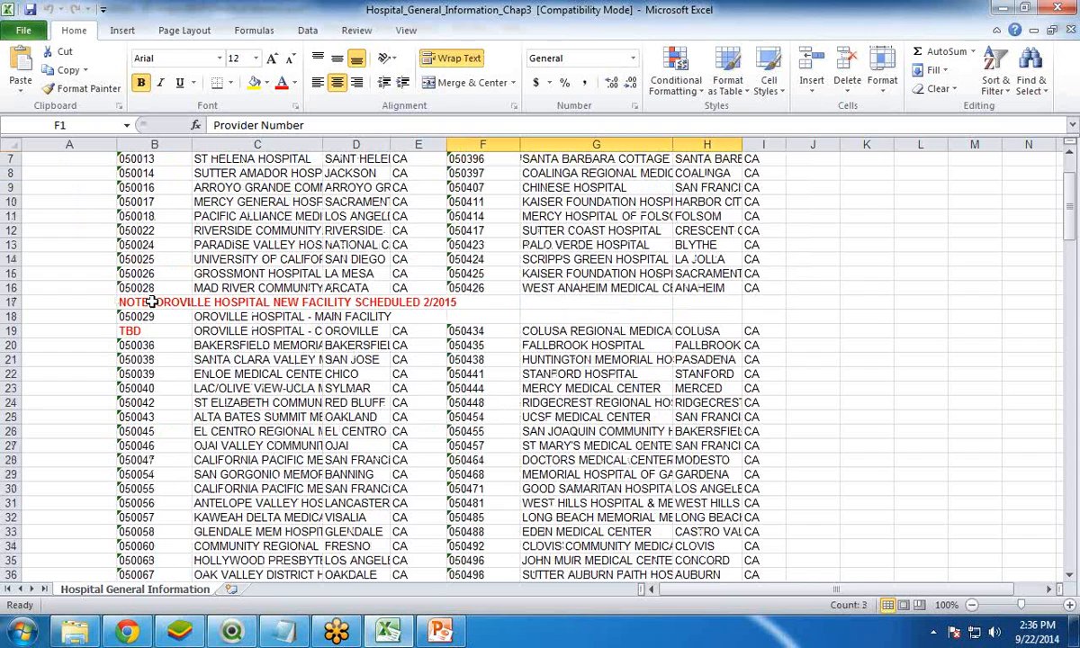
# Examine the Oroville note row, the TBD provider entry and the two side-by-side hospital lists throughout the worksheet
pyautogui.moveTo(133, 302); pyautogui.dragTo(486, 302)
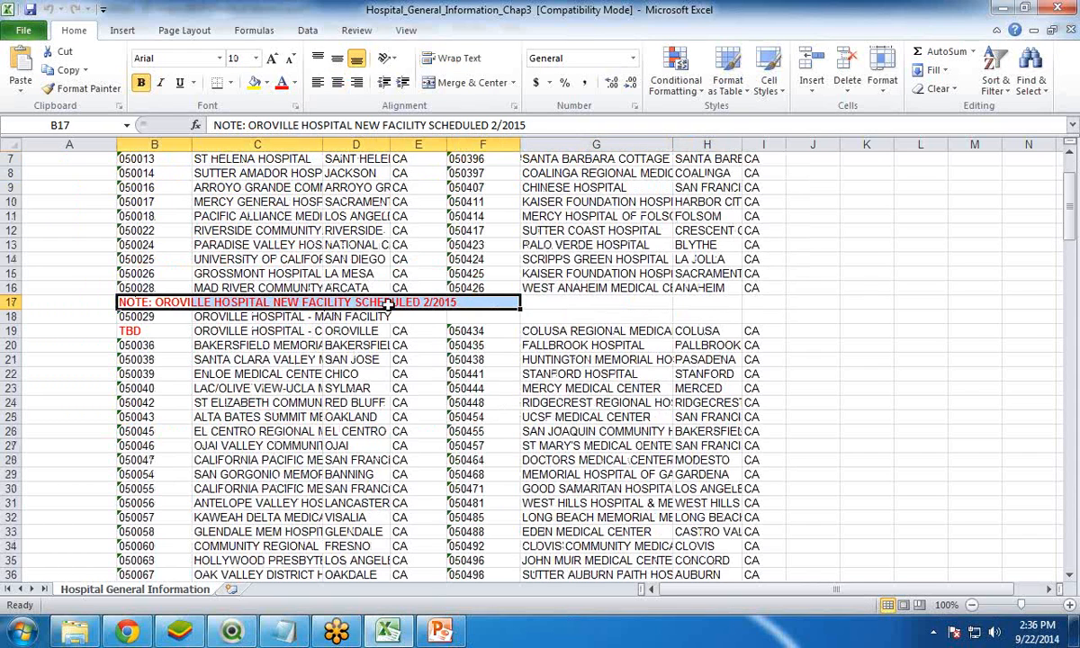
pyautogui.click(141, 331)
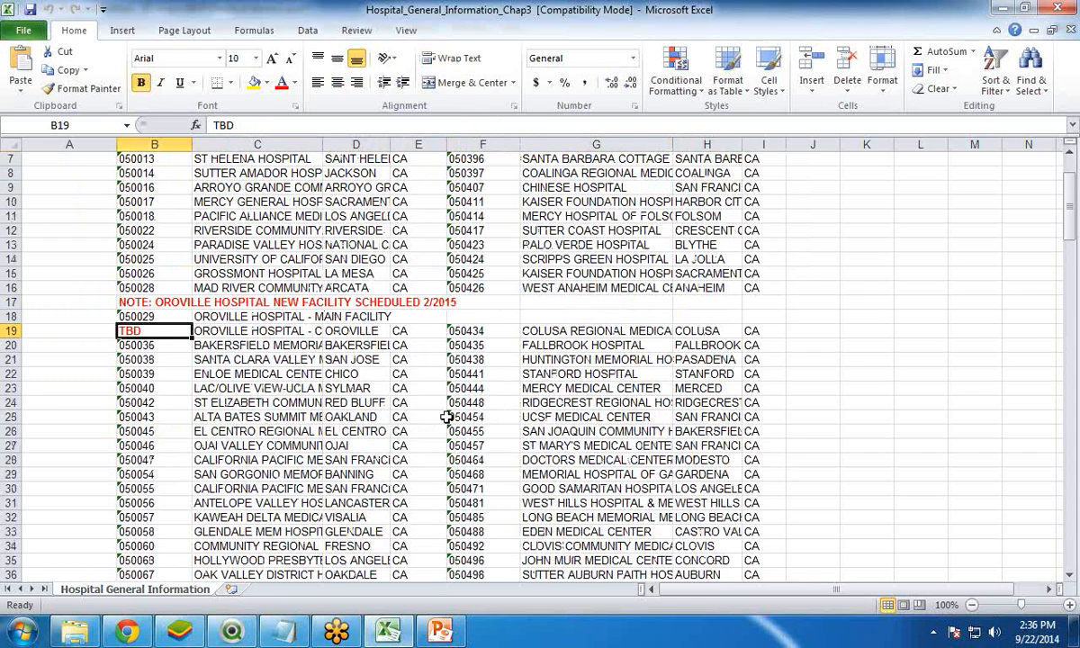
pyautogui.scroll(-3, 441, 423)
pyautogui.scroll(-9, 441, 435)
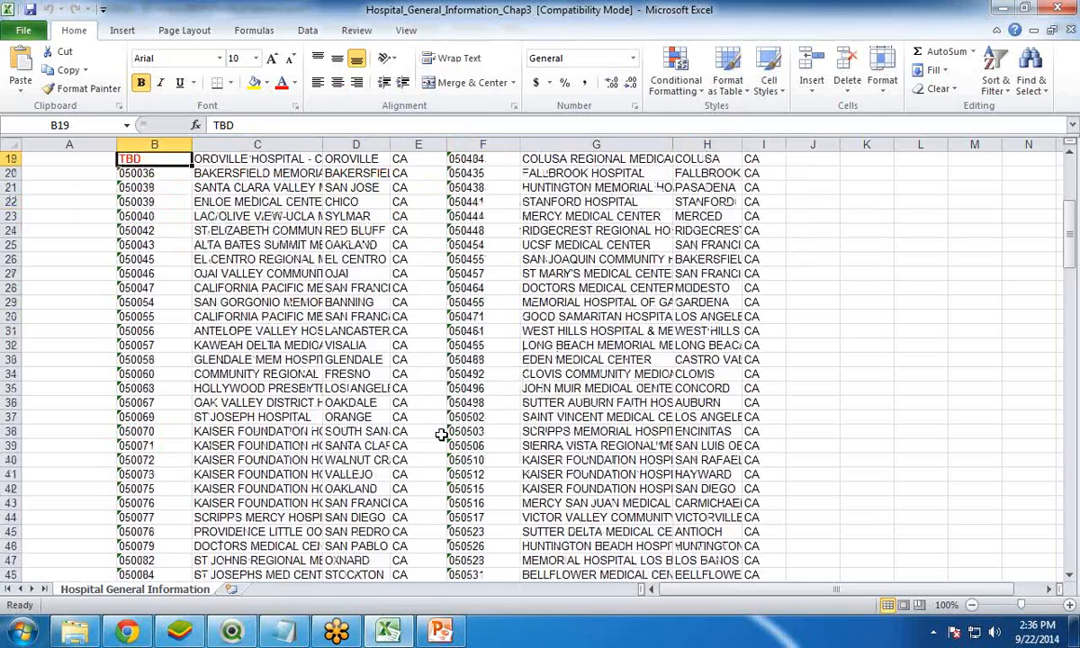
pyautogui.scroll(-20, 441, 435)
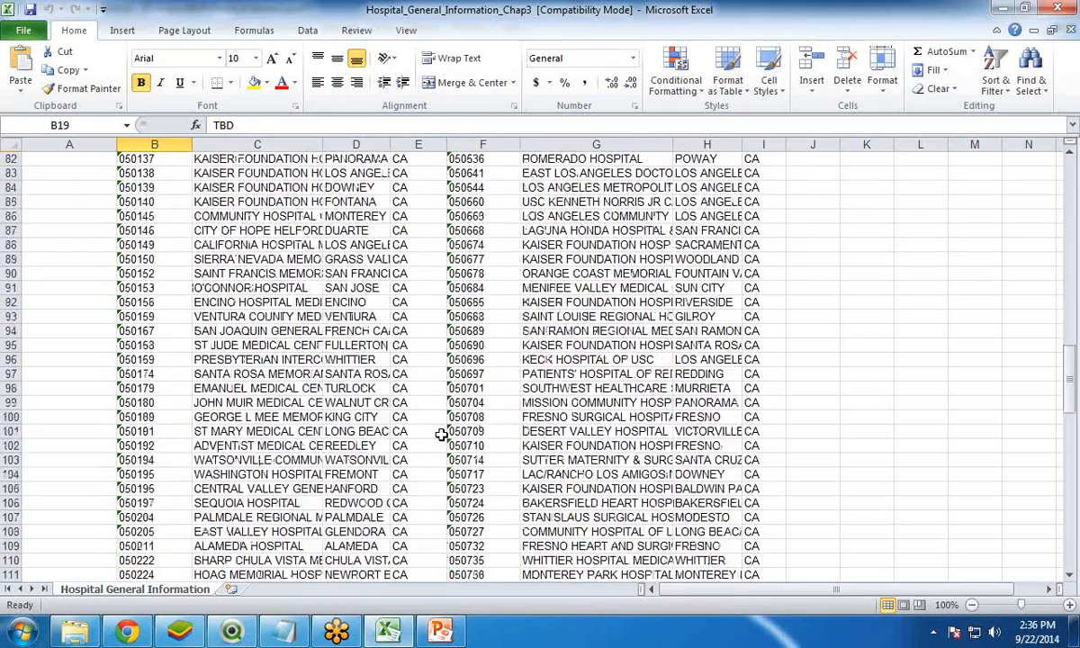
pyautogui.scroll(-3, 441, 435)
pyautogui.scroll(20, 441, 435)
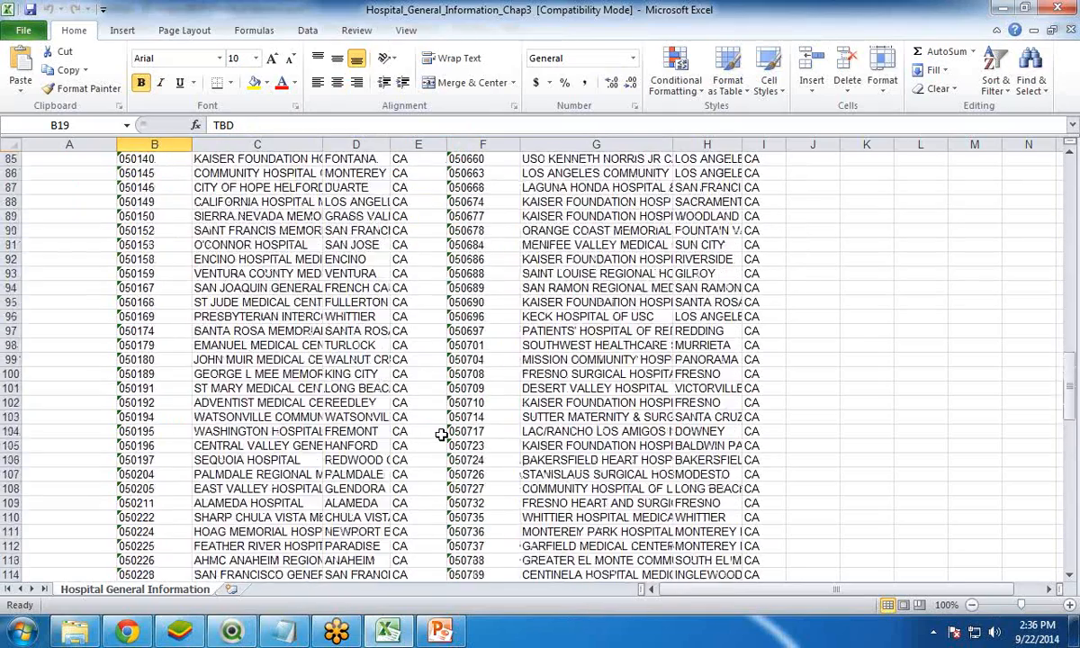
pyautogui.scroll(5, 441, 435)
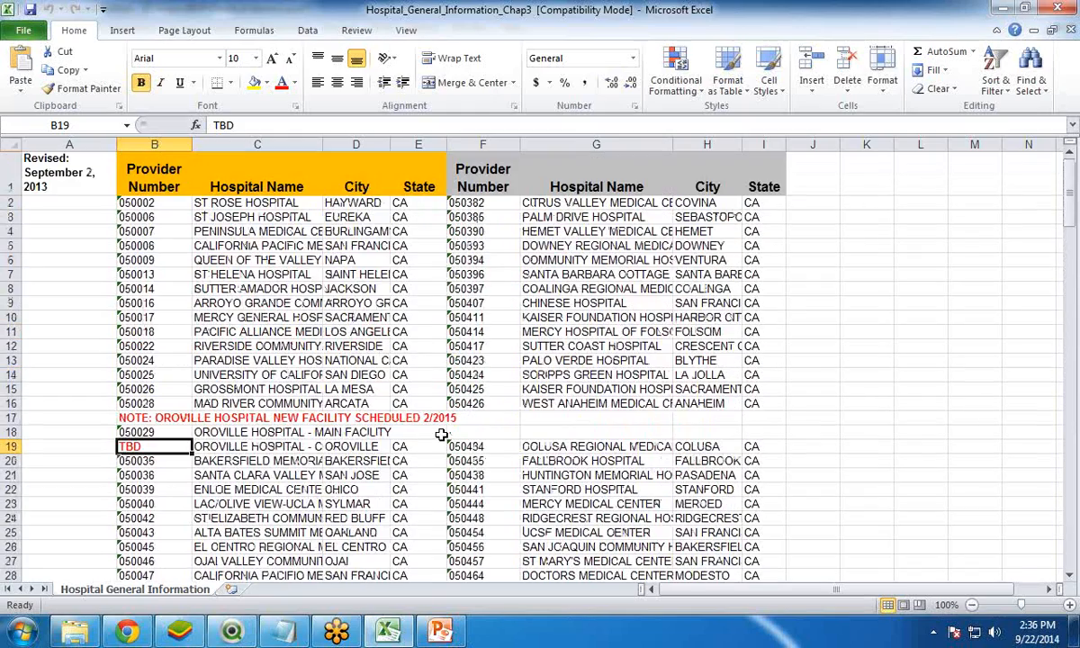
pyautogui.scroll(-20, 441, 435)
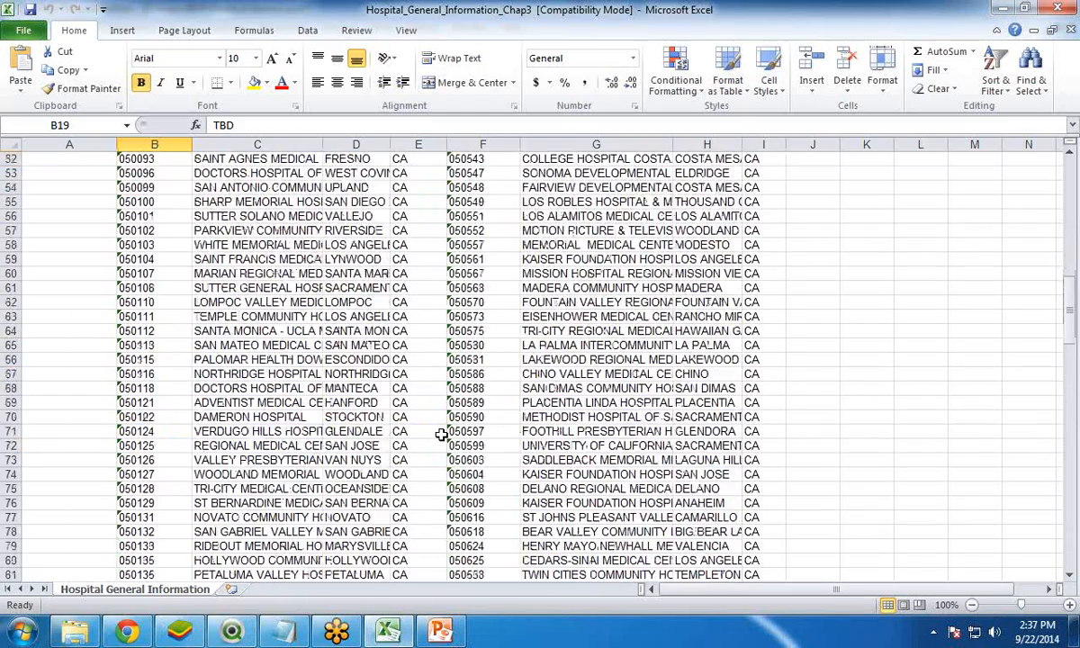
pyautogui.scroll(-2, 441, 435)
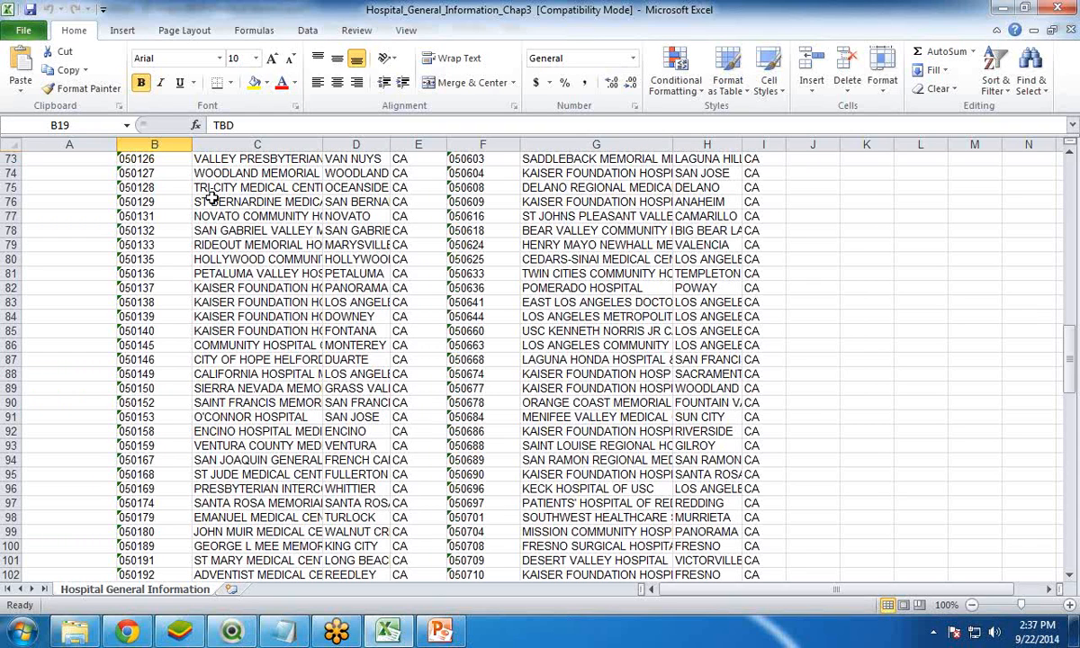
# Switch to QlikView, open the demo1 load script and choose Hospital_General_Information_Chap3 as the table file to load
pyautogui.click(232, 630)
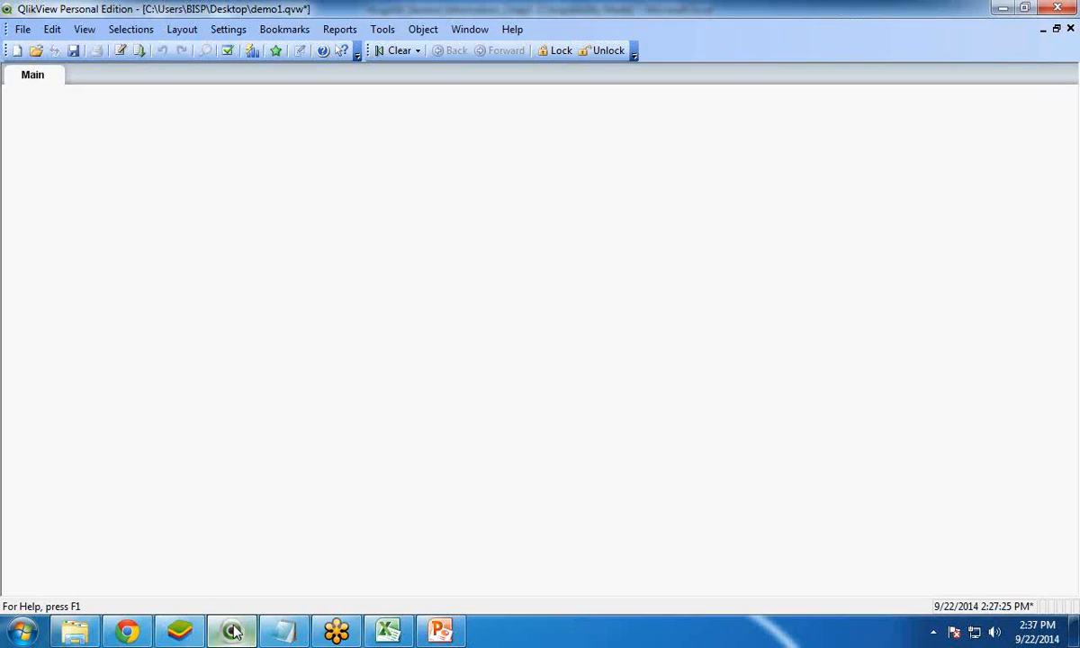
pyautogui.click(121, 51)
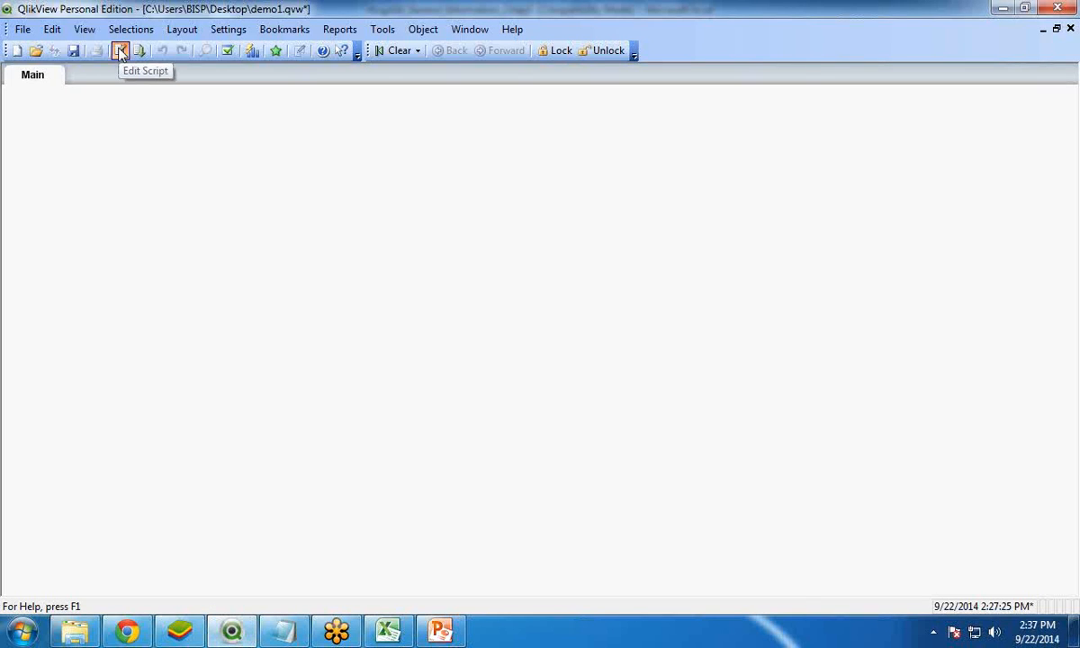
pyautogui.moveTo(297, 40); pyautogui.dragTo(427, 50)
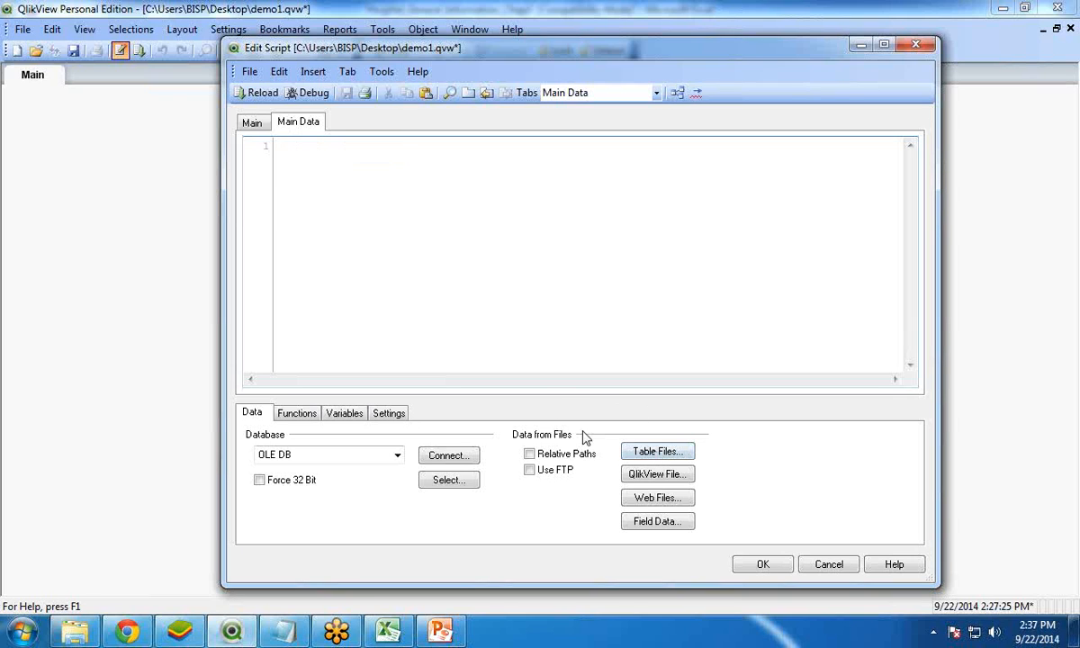
pyautogui.click(658, 453)
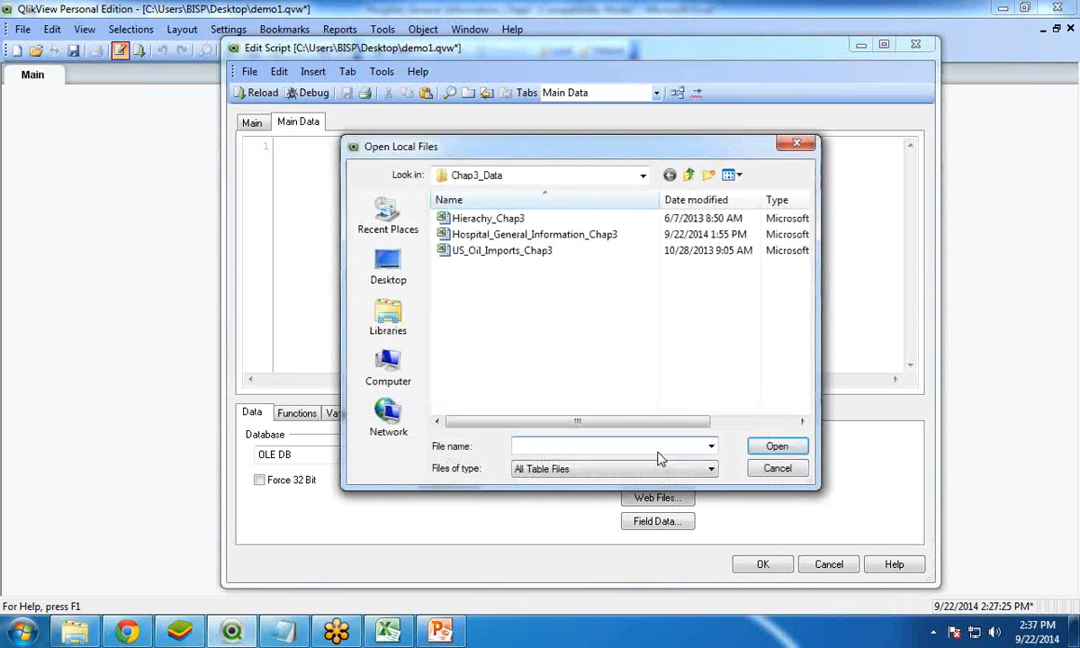
pyautogui.click(496, 236)
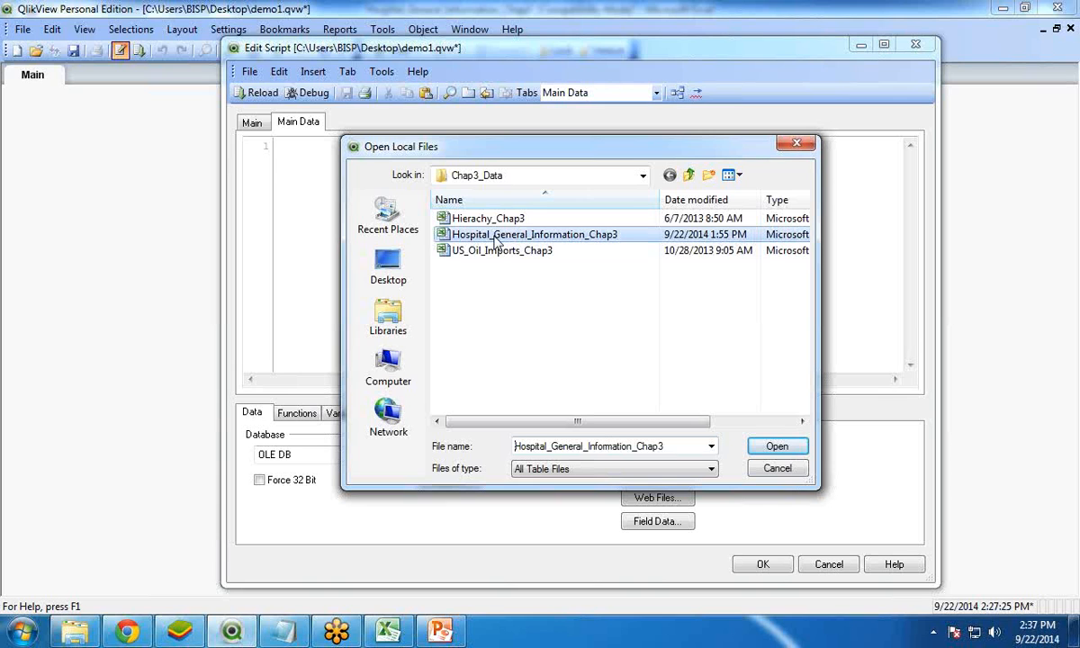
pyautogui.click(796, 448)
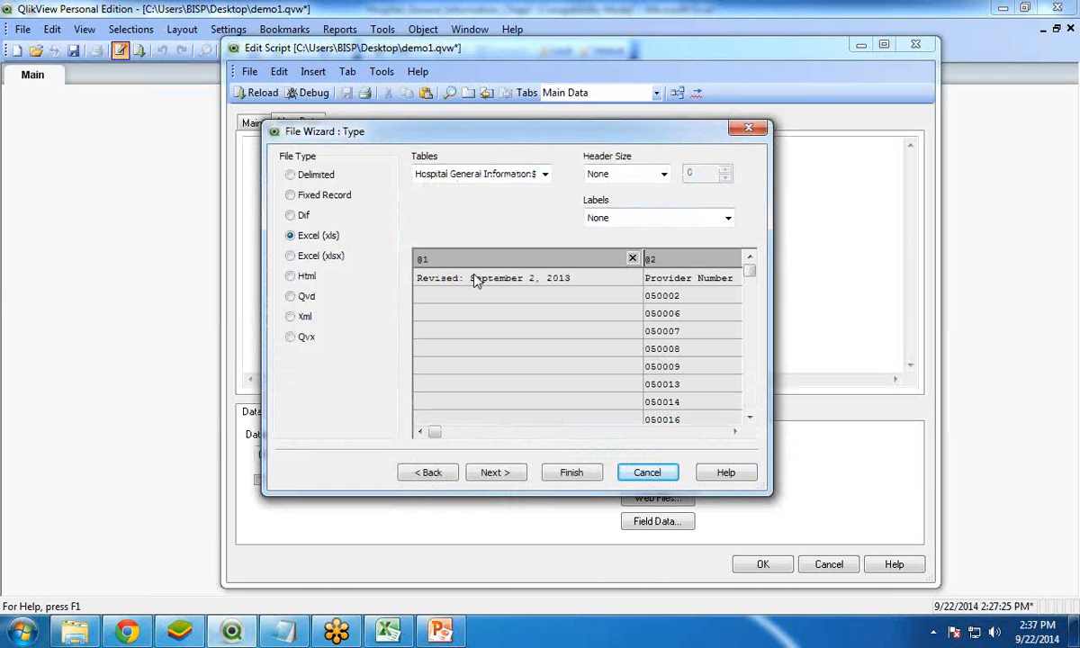
# Set the labels of the Hospital General Information table to Embedded Labels
pyautogui.click(423, 259)
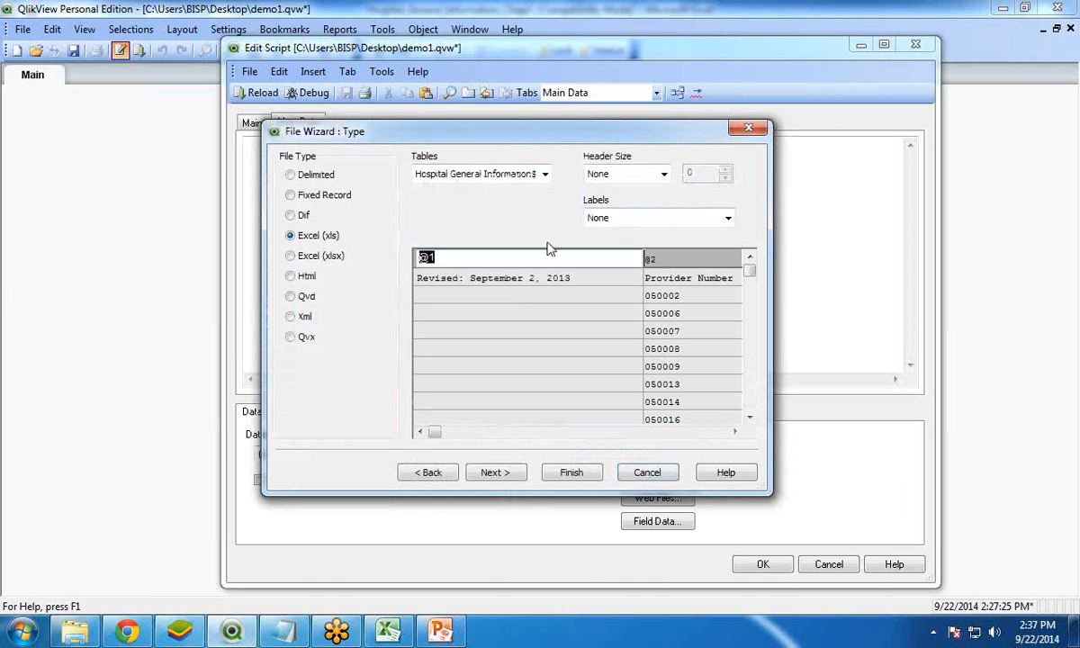
pyautogui.click(664, 223)
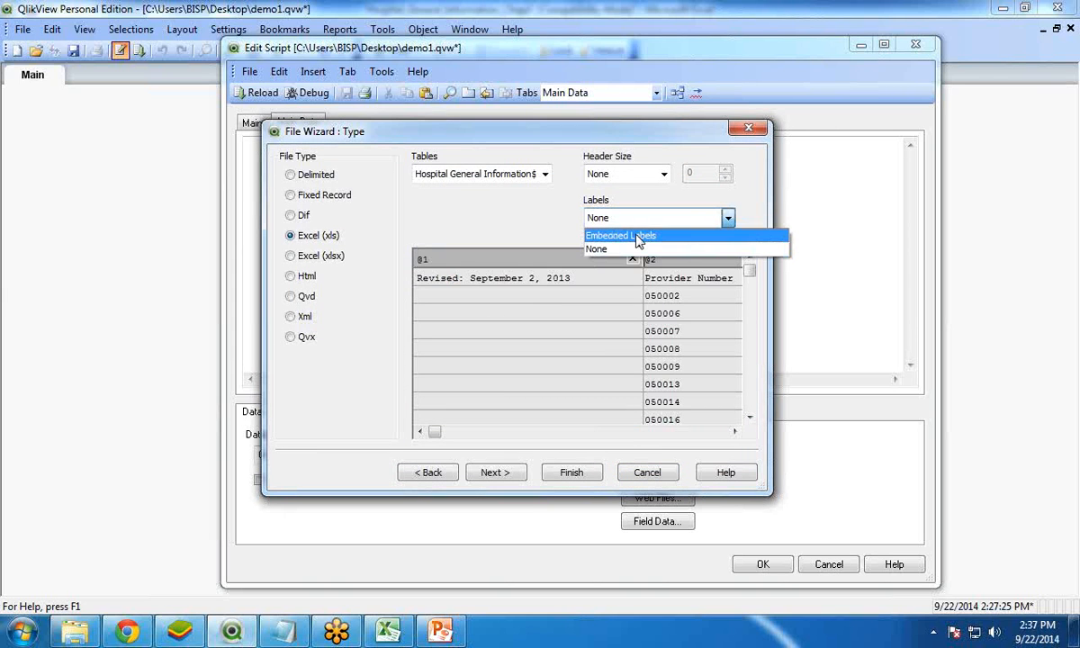
pyautogui.click(637, 236)
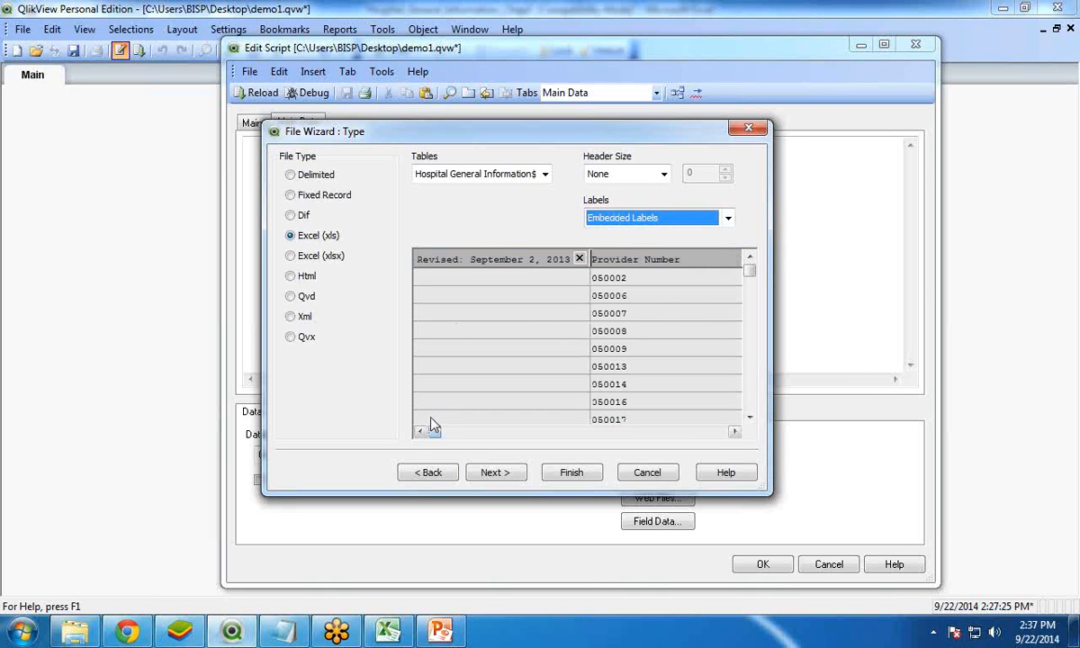
pyautogui.moveTo(434, 433)
pyautogui.mouseDown()
pyautogui.moveTo(706, 440)
pyautogui.moveTo(436, 435)
pyautogui.mouseUp()
# Enable the transformation step and delete the first column holding the revision date
pyautogui.click(496, 473)
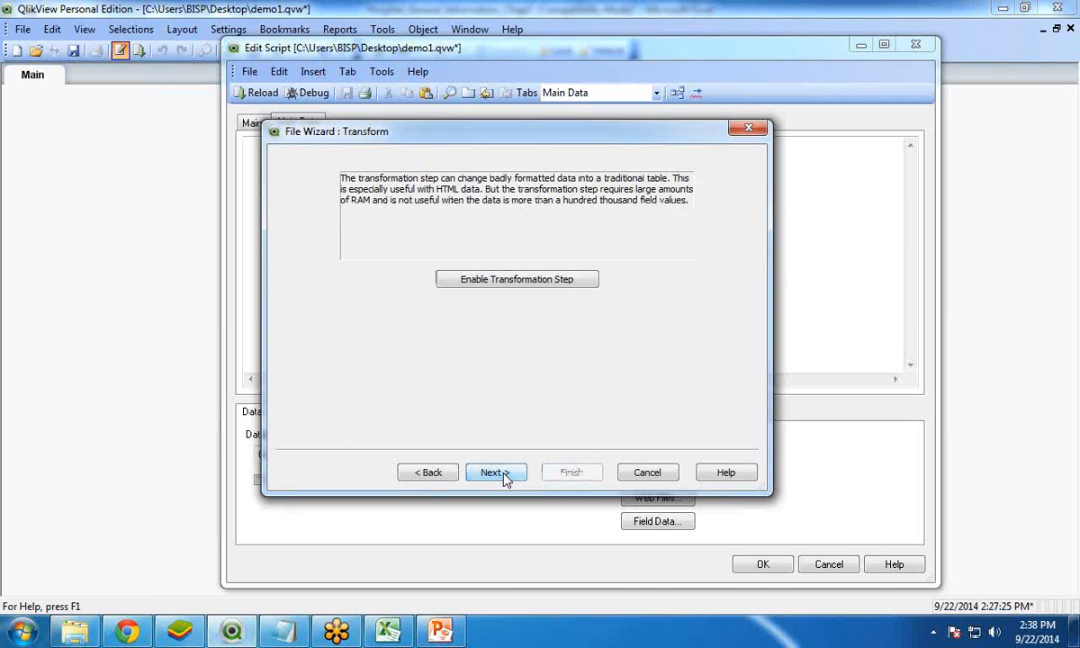
pyautogui.click(502, 287)
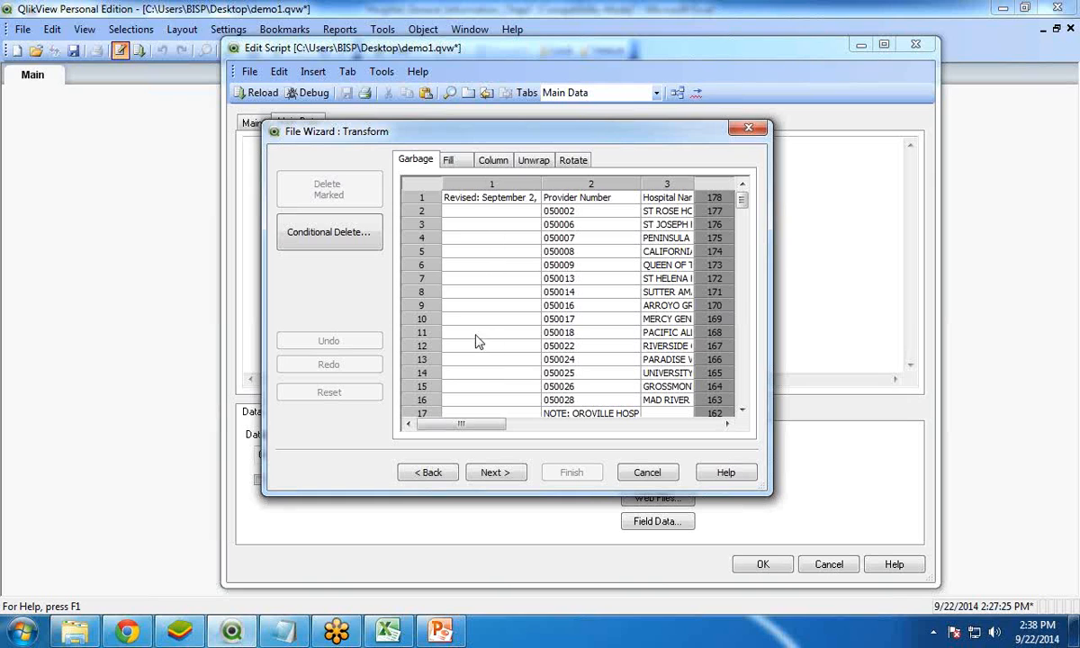
pyautogui.click(478, 184)
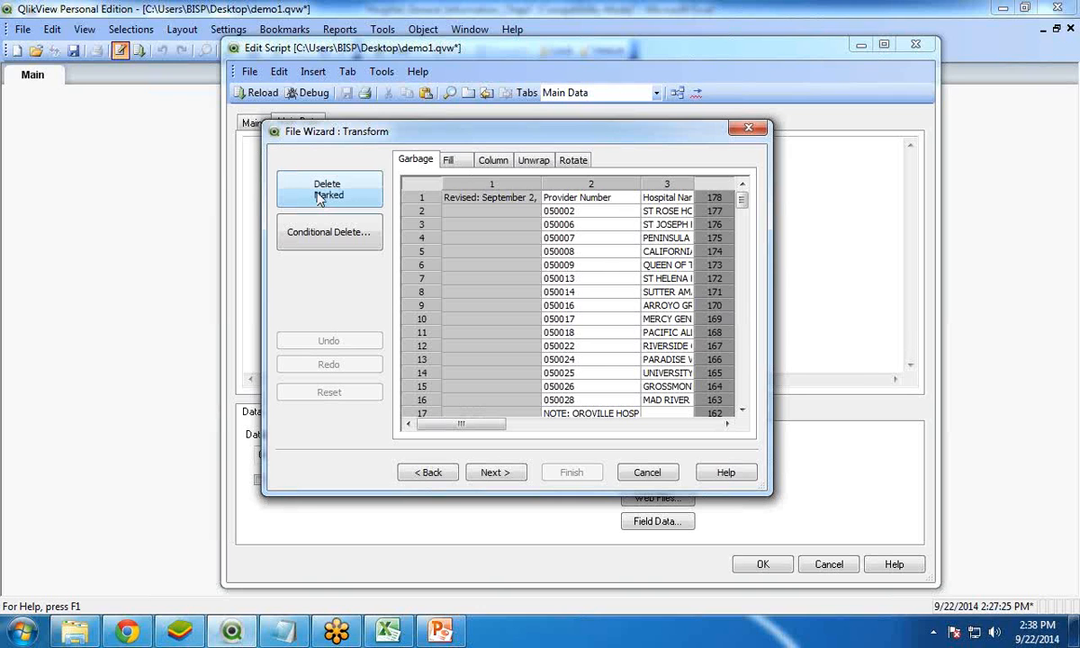
pyautogui.click(317, 198)
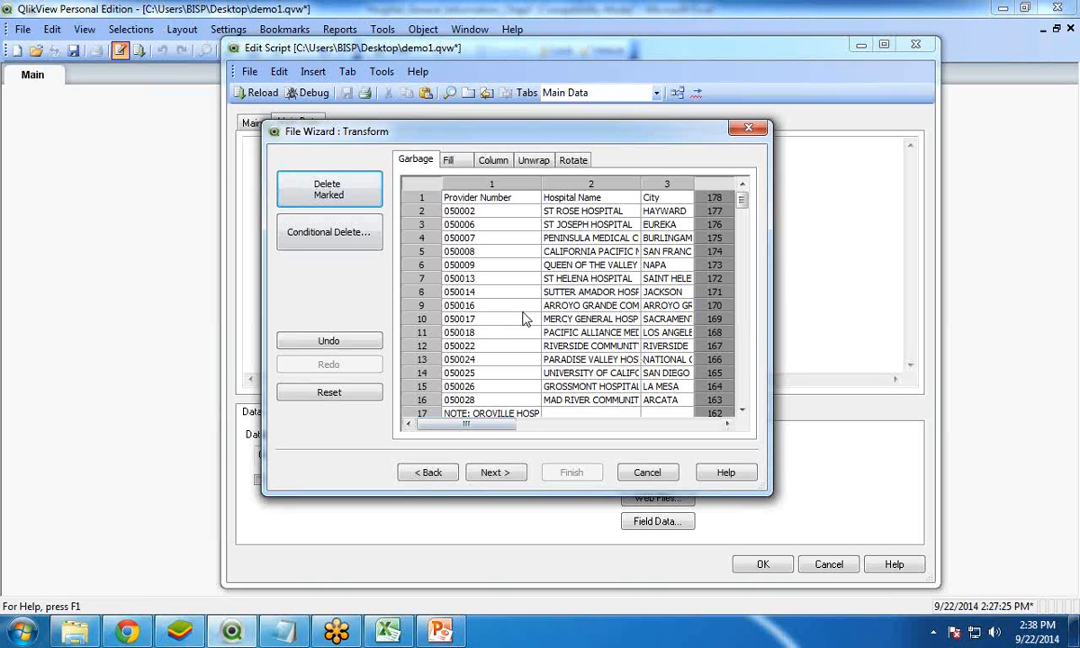
# Conditionally delete the rows whose column 1 value contains NOTE
pyautogui.click(743, 410)
pyautogui.click(743, 411)
pyautogui.click(742, 410)
pyautogui.click(743, 411)
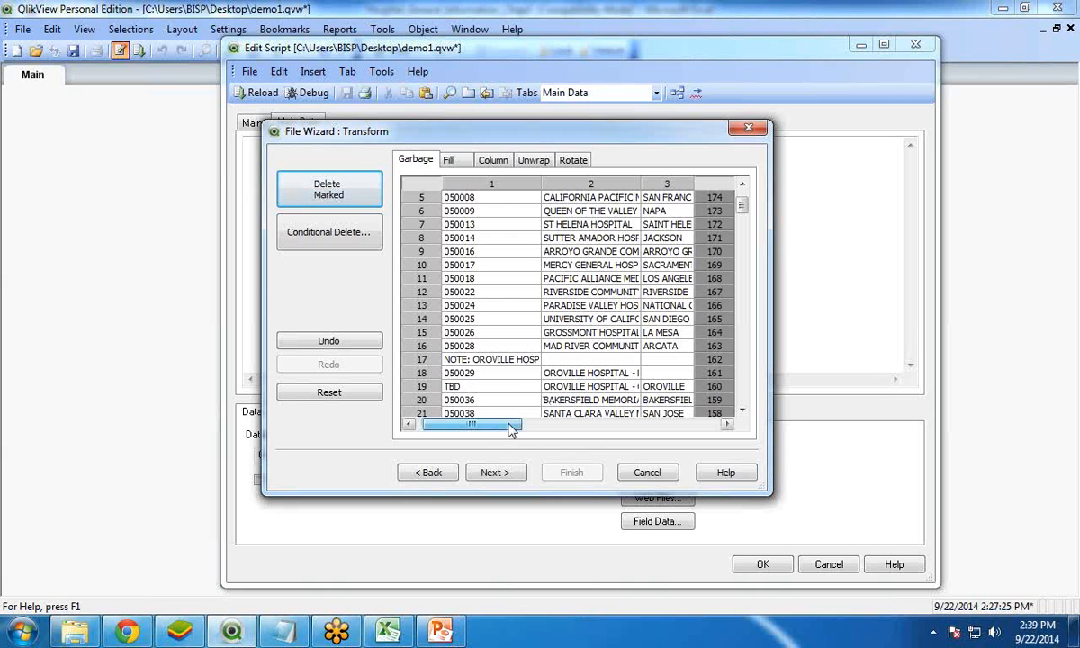
pyautogui.moveTo(491, 425)
pyautogui.mouseDown()
pyautogui.moveTo(641, 428)
pyautogui.moveTo(477, 428)
pyautogui.mouseUp()
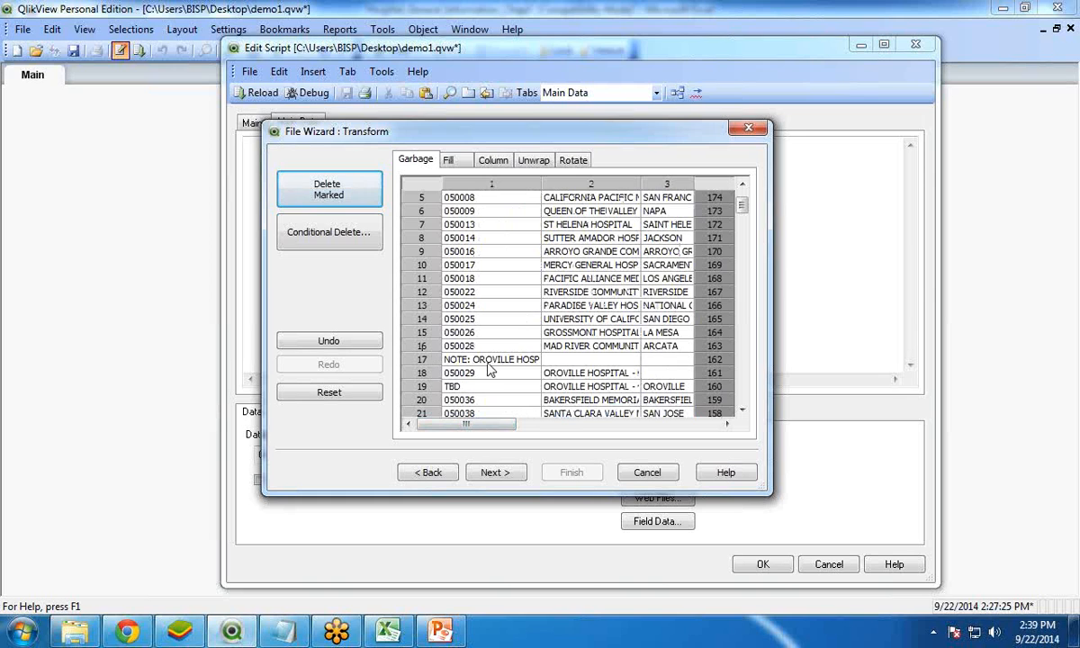
pyautogui.click(326, 234)
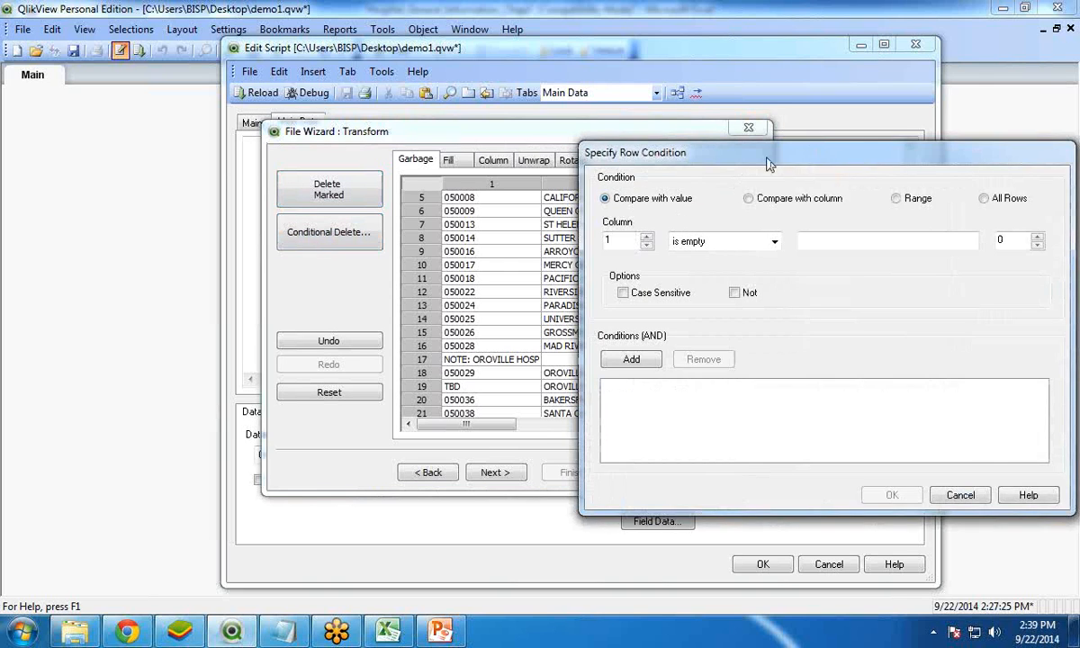
pyautogui.moveTo(720, 157); pyautogui.dragTo(719, 123)
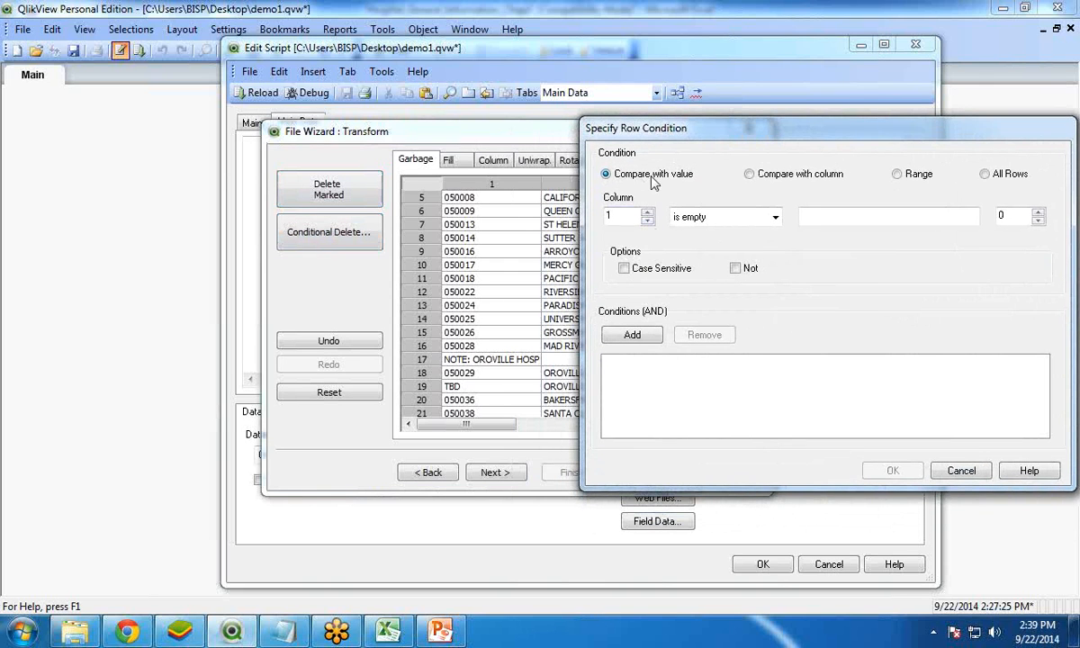
pyautogui.moveTo(706, 135); pyautogui.dragTo(614, 132)
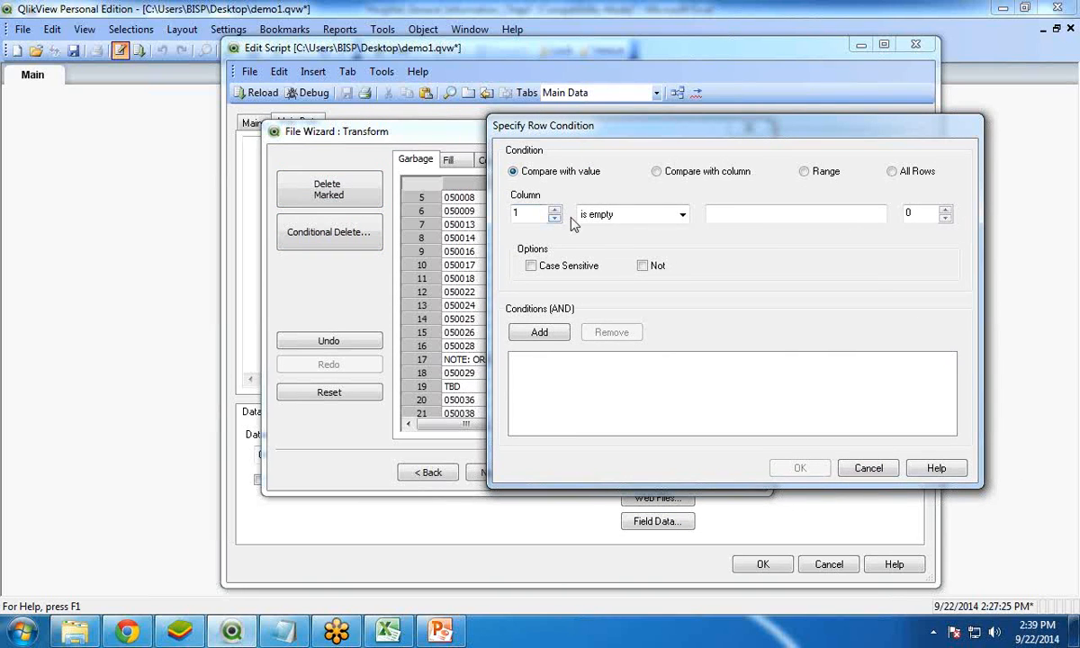
pyautogui.click(630, 214)
pyautogui.click(598, 249)
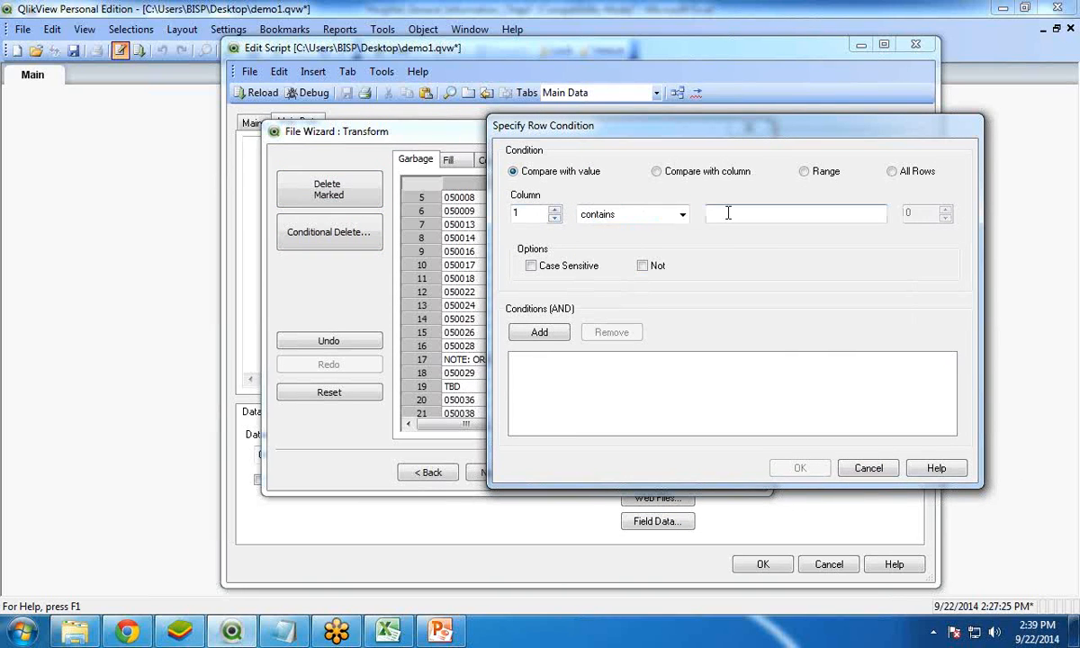
pyautogui.click(728, 213)
pyautogui.write('NOTE')
pyautogui.click(539, 333)
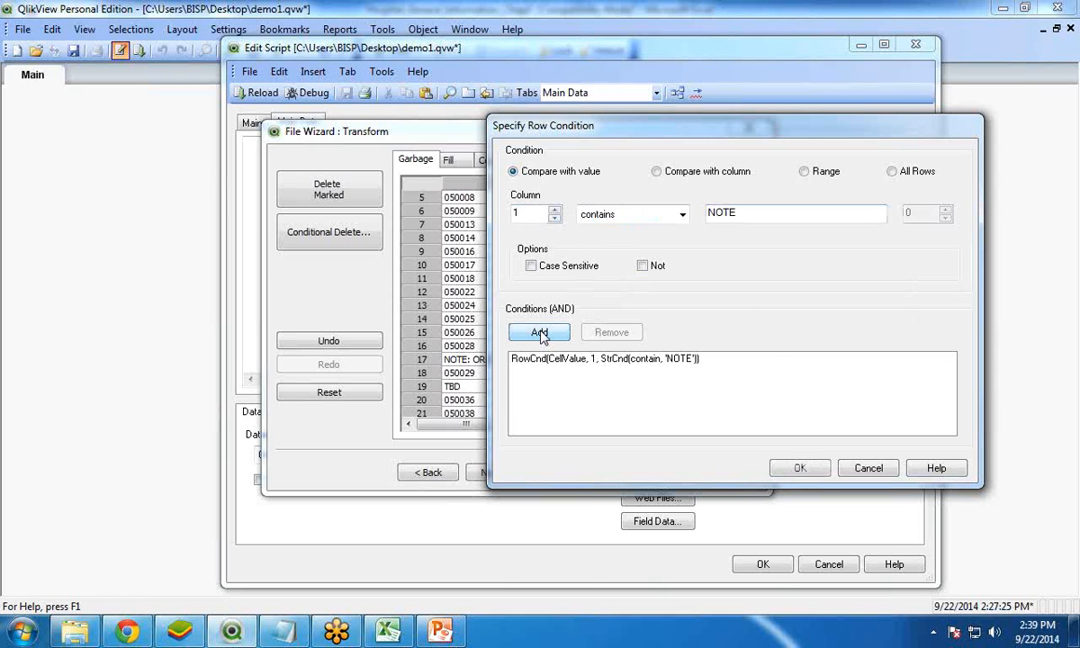
pyautogui.moveTo(621, 128); pyautogui.dragTo(695, 111)
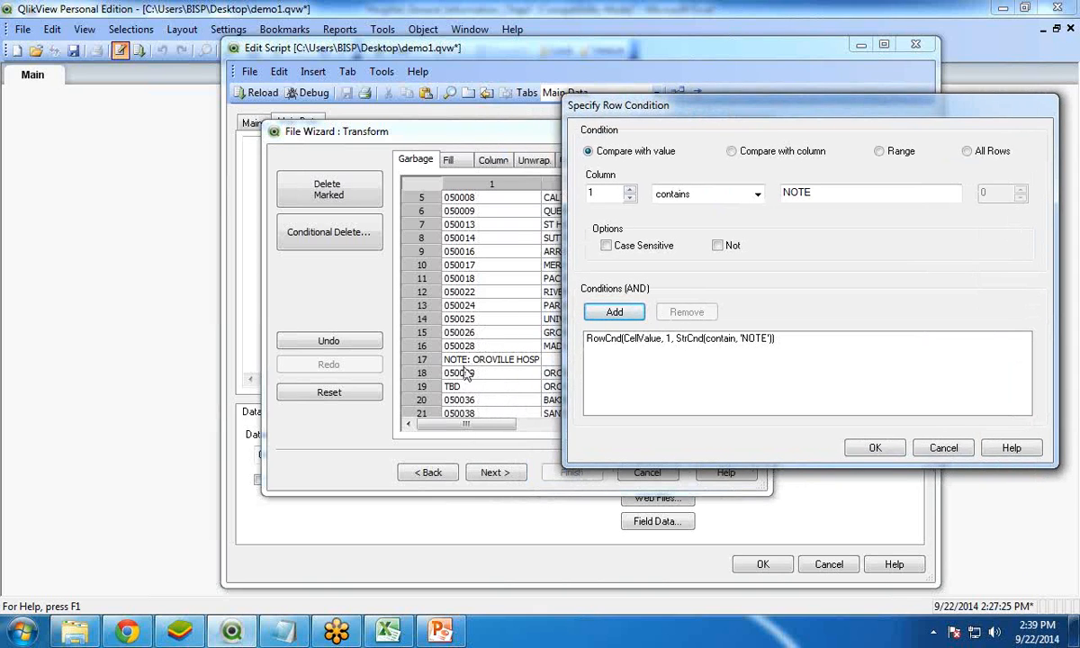
pyautogui.click(874, 449)
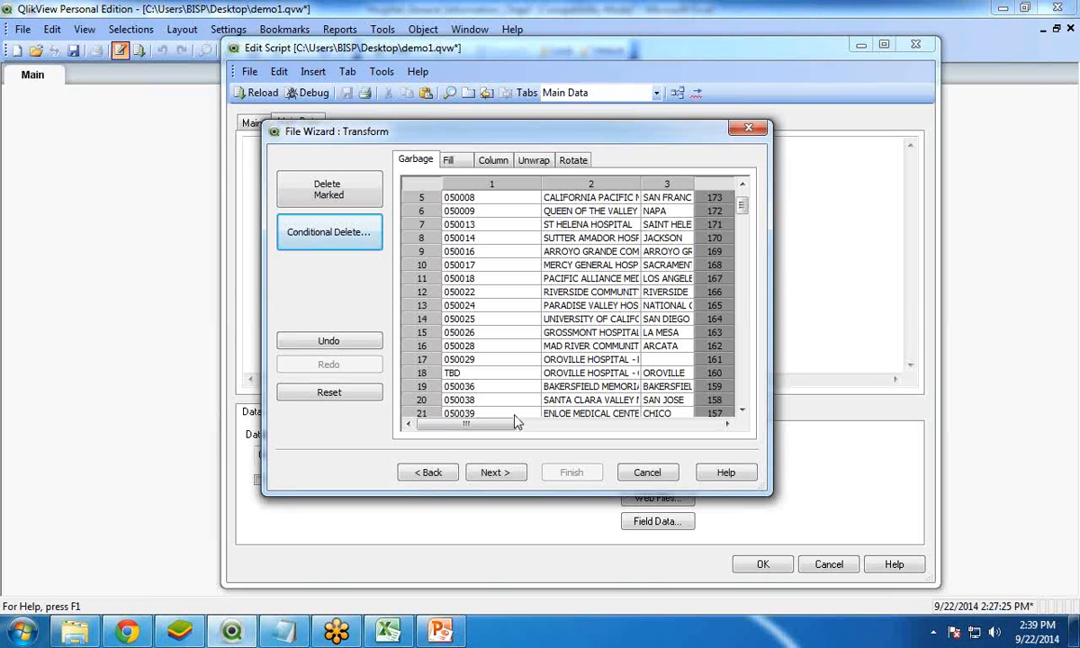
# Review the cleaned table down to its last row and across to the second set of provider columns
pyautogui.moveTo(497, 429); pyautogui.dragTo(468, 427)
pyautogui.scroll(2, 591, 430)
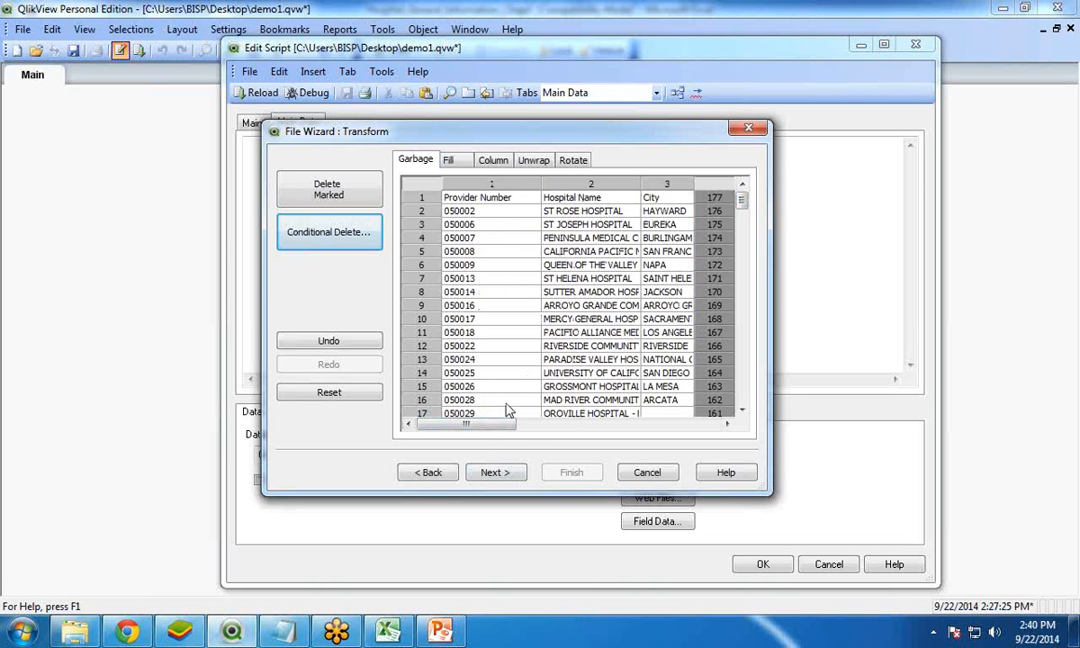
pyautogui.moveTo(499, 431); pyautogui.dragTo(549, 435)
pyautogui.moveTo(583, 428); pyautogui.dragTo(591, 430)
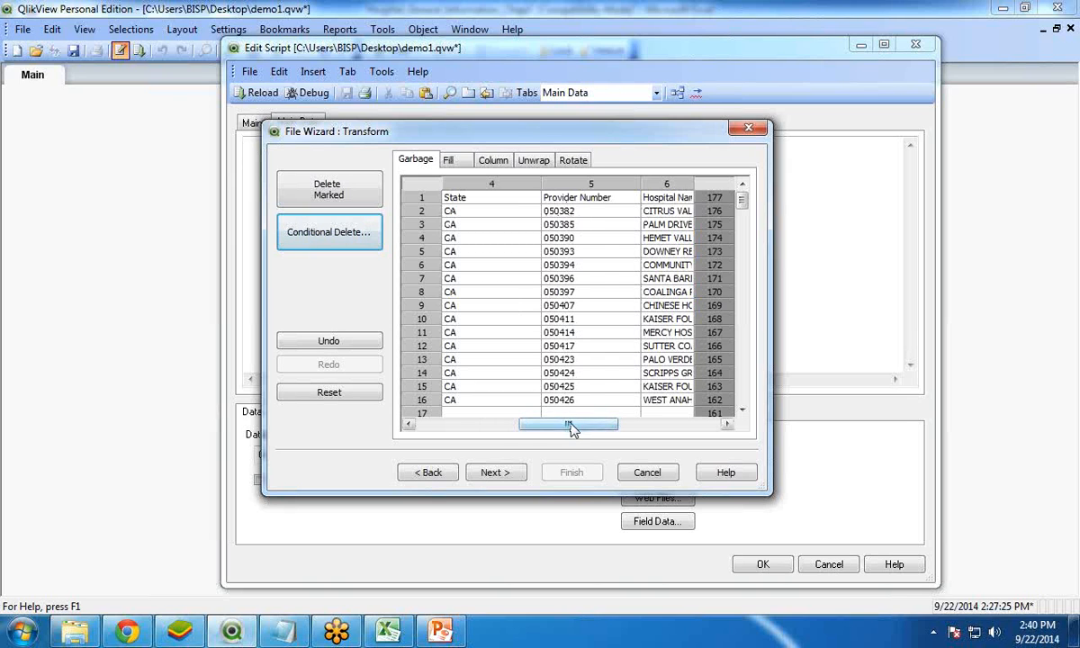
pyautogui.moveTo(569, 425); pyautogui.dragTo(483, 429)
pyautogui.moveTo(742, 205); pyautogui.dragTo(741, 407)
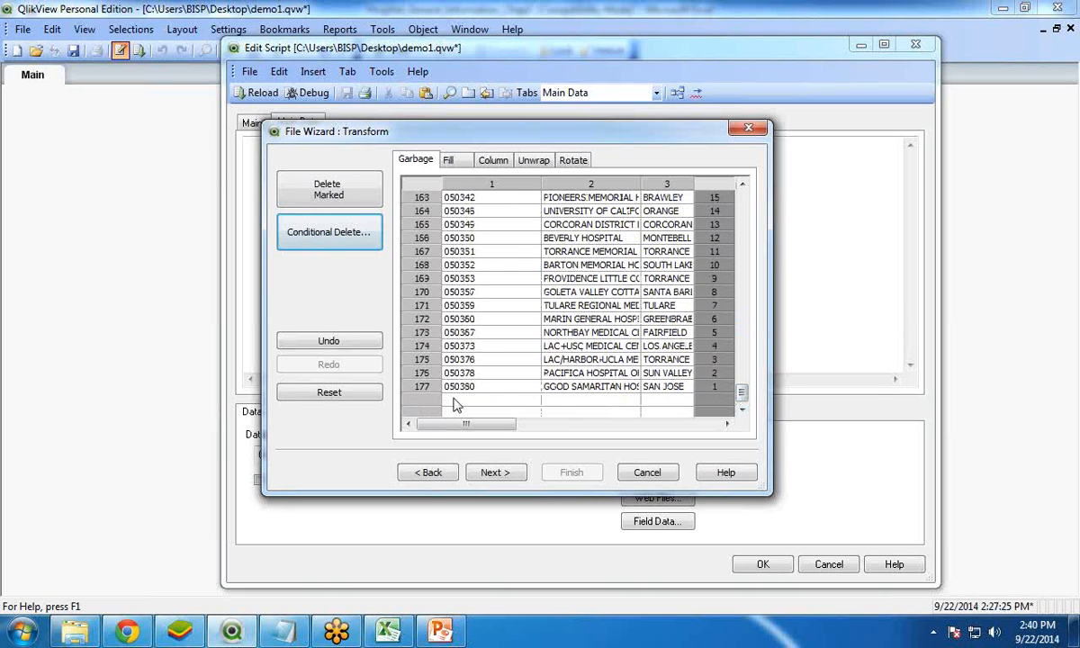
pyautogui.scroll(20, 666, 369)
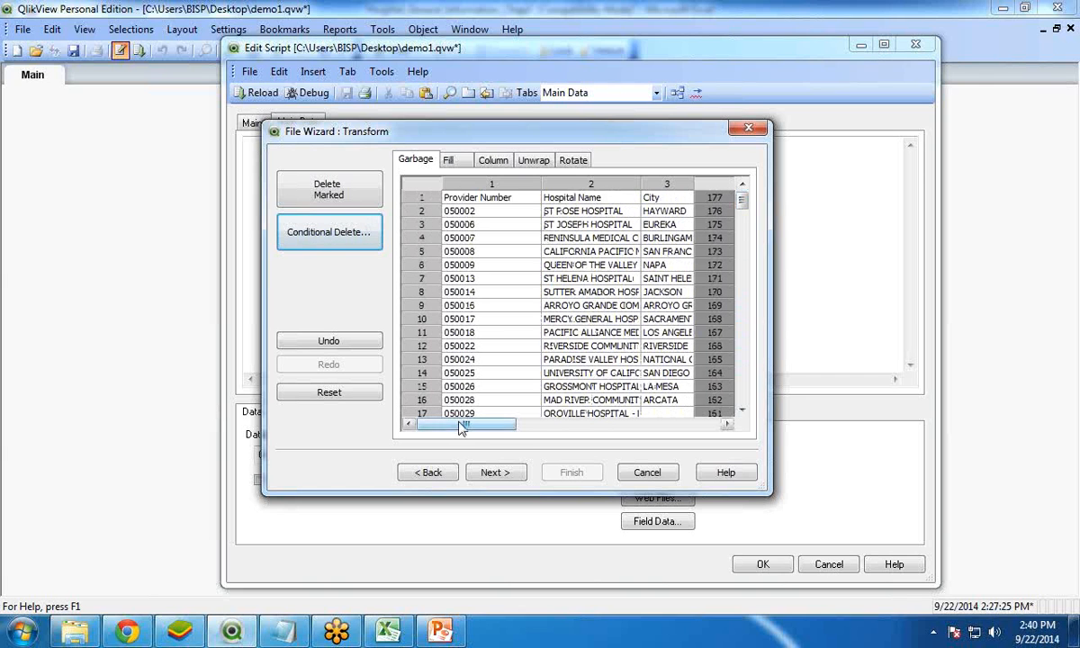
pyautogui.moveTo(445, 426); pyautogui.dragTo(565, 430)
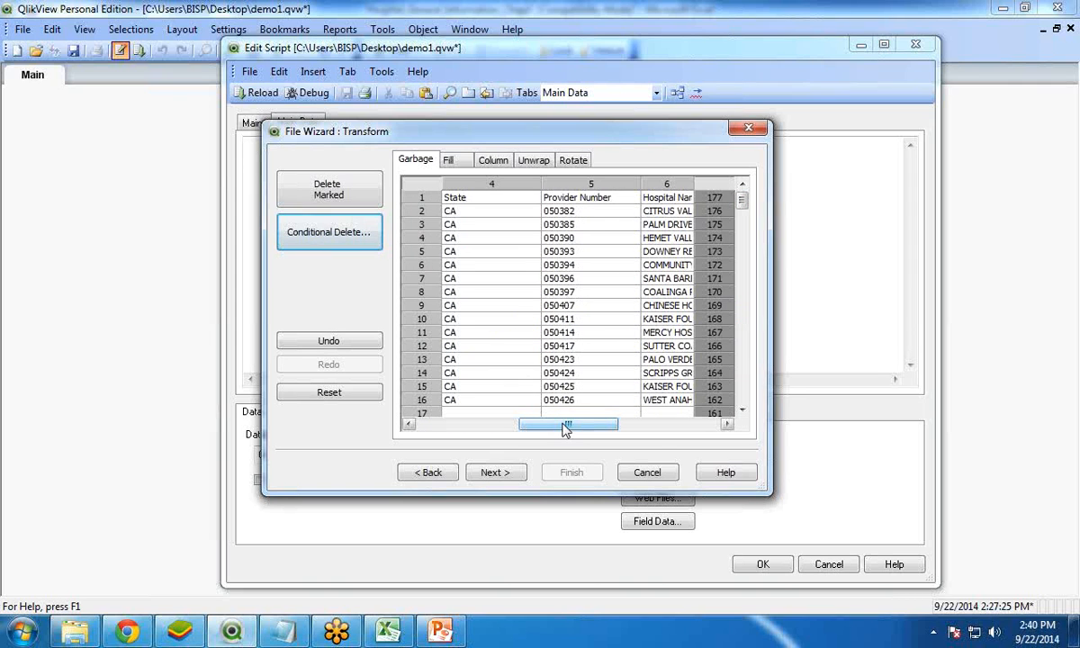
# Unwrap the table by splitting it between columns 4 and 5, at the start of the second Provider Number column set
pyautogui.click(535, 162)
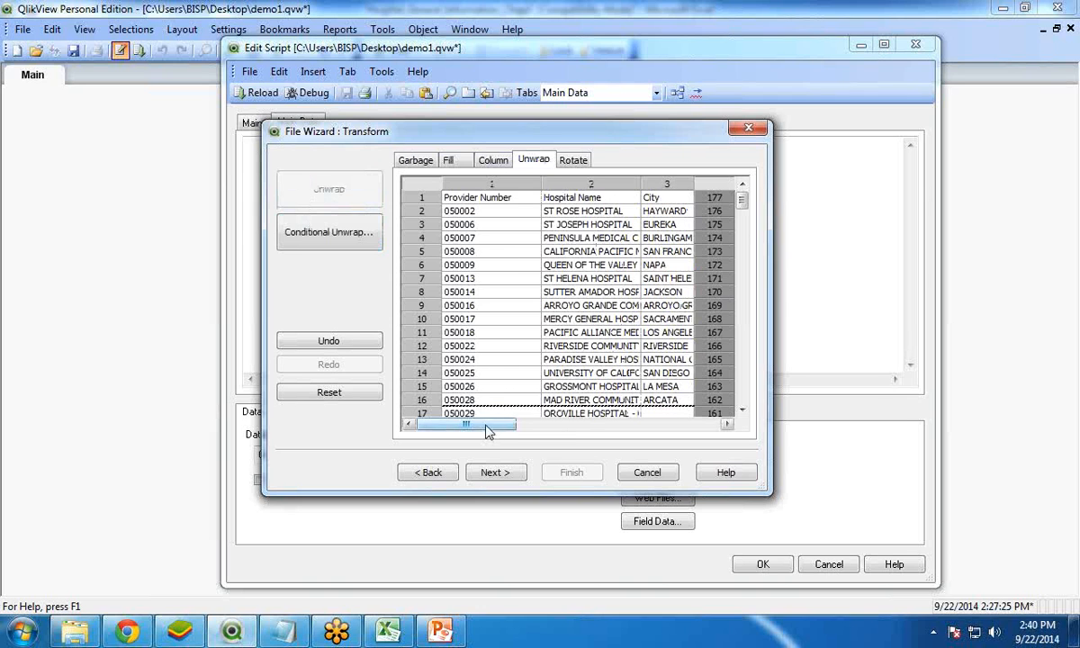
pyautogui.moveTo(486, 432); pyautogui.dragTo(589, 432)
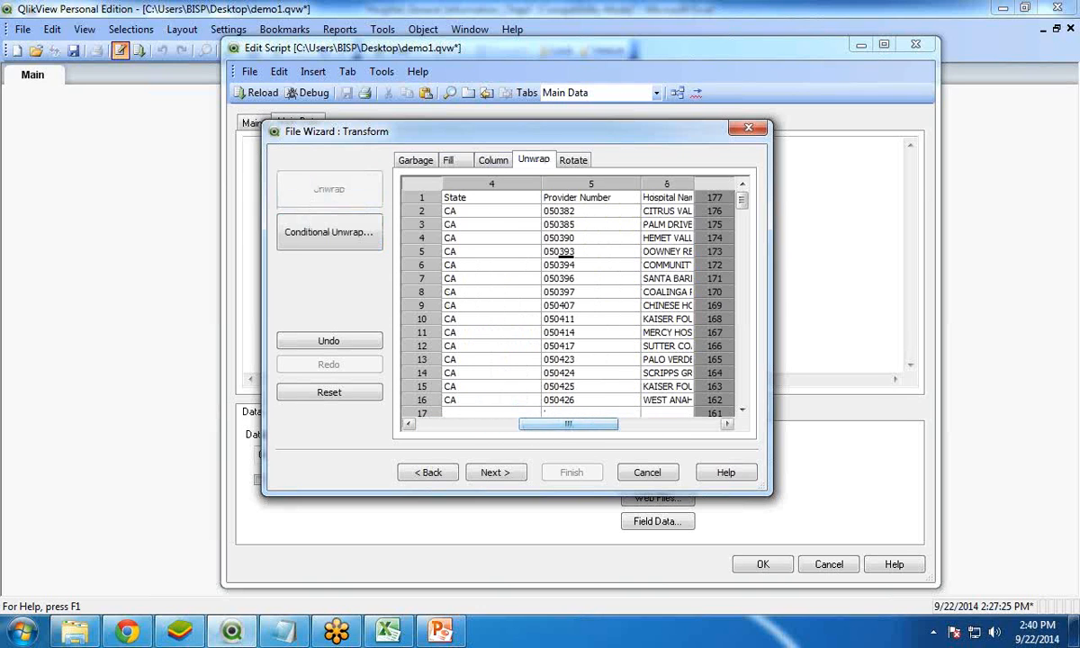
pyautogui.click(558, 255)
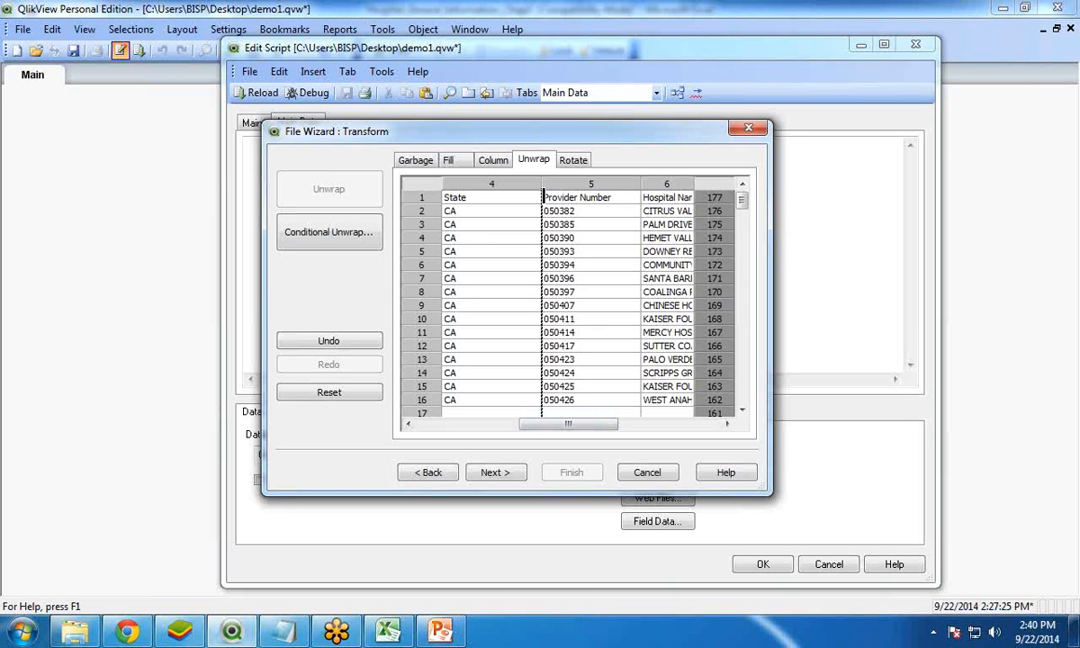
pyautogui.click(543, 195)
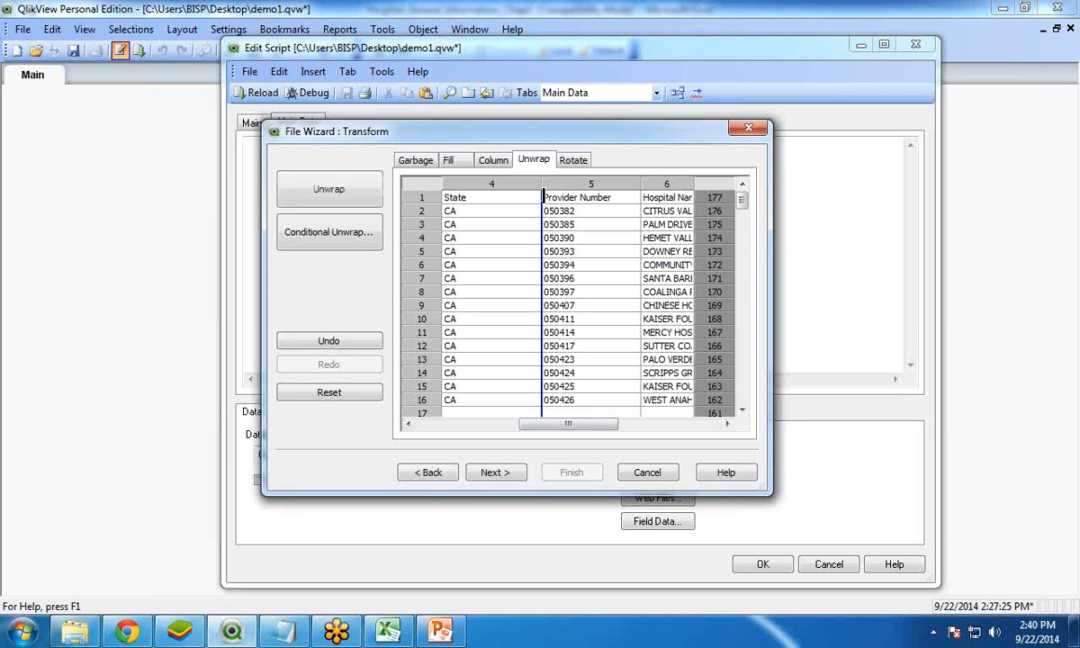
pyautogui.click(325, 190)
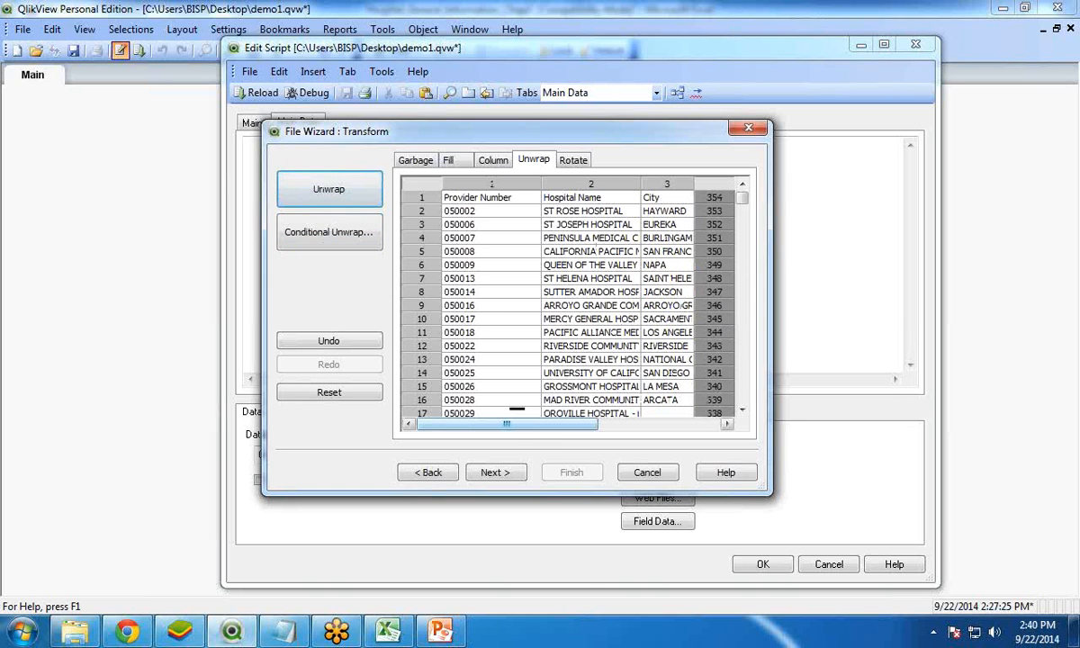
# Locate the repeated header row within the unwrapped table and switch to the garbage clean-up options
pyautogui.click(743, 237)
pyautogui.moveTo(744, 237); pyautogui.dragTo(742, 301)
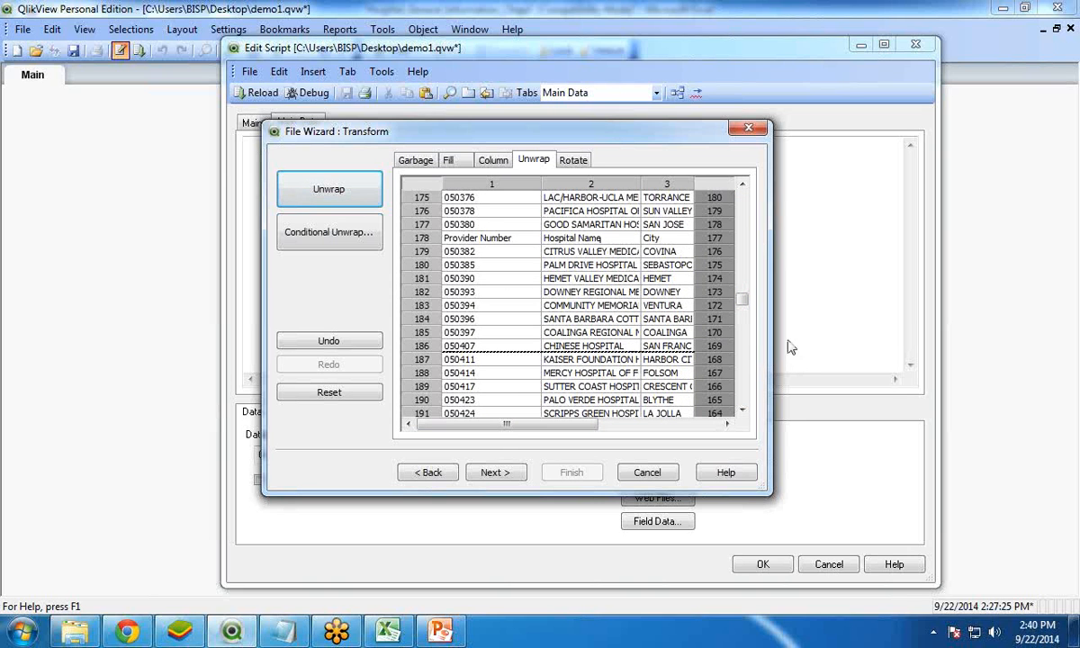
pyautogui.click(744, 289)
pyautogui.moveTo(745, 289); pyautogui.dragTo(741, 295)
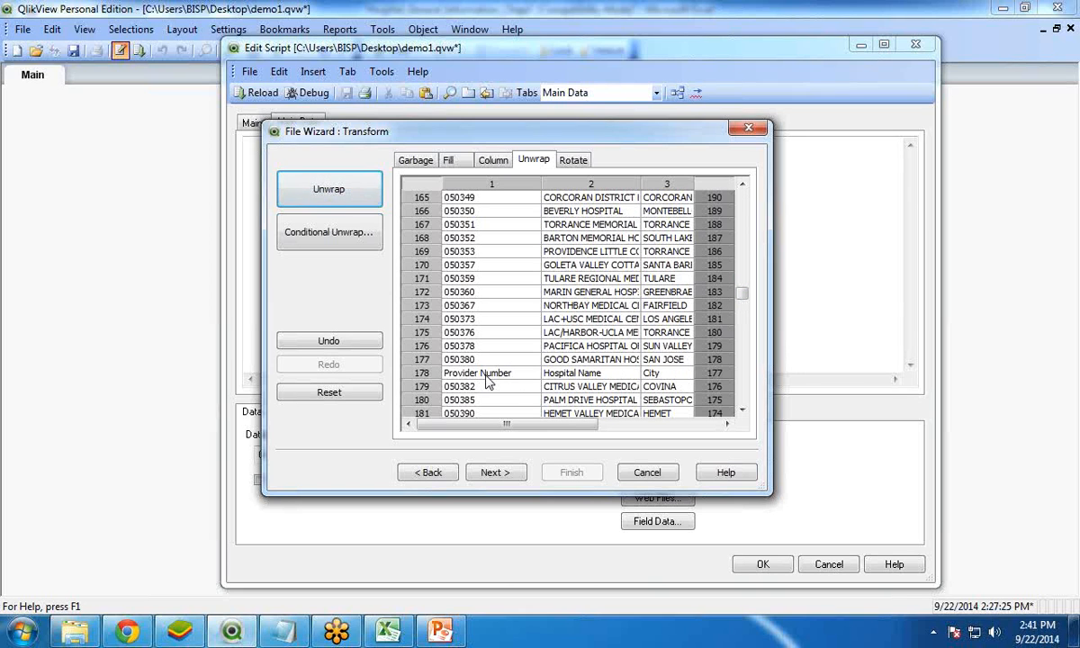
pyautogui.click(419, 161)
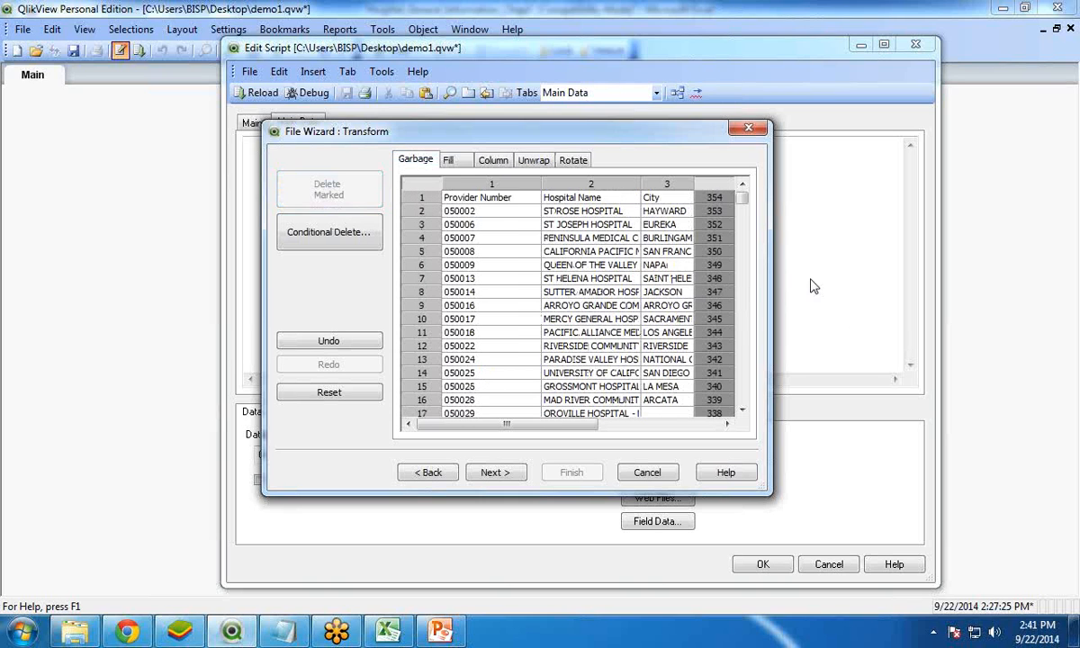
pyautogui.moveTo(743, 202); pyautogui.dragTo(737, 298)
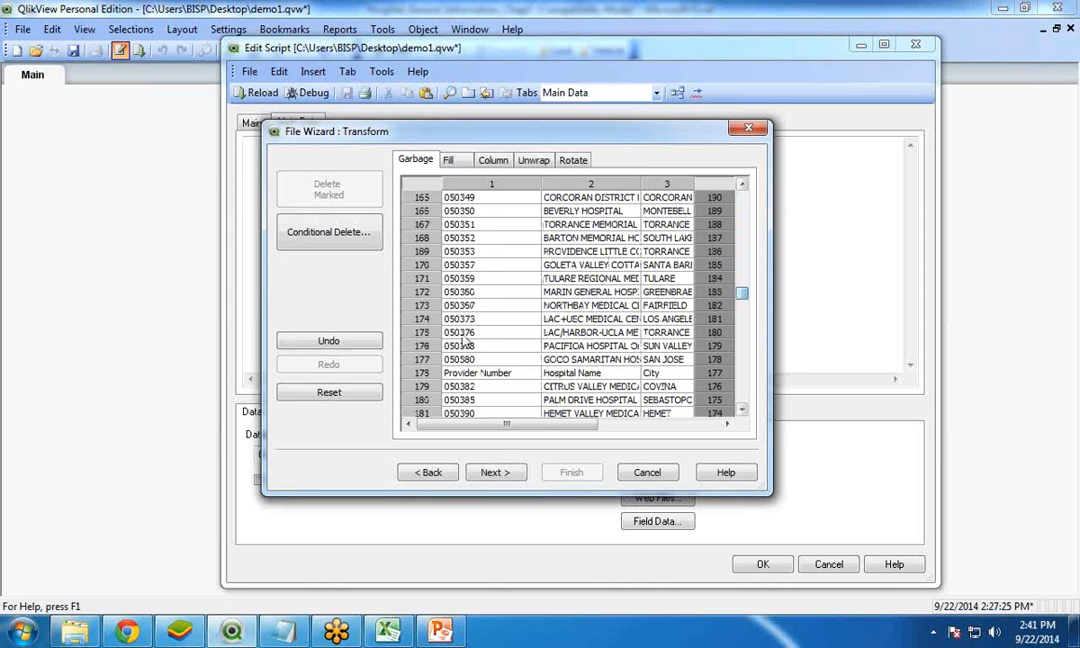
pyautogui.click(319, 238)
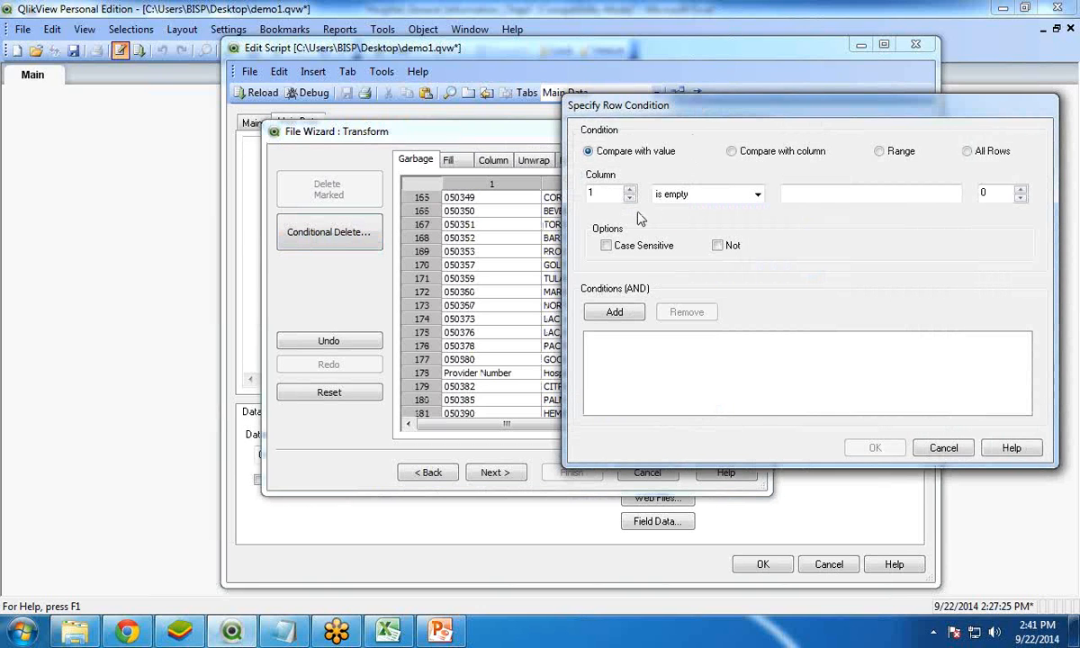
pyautogui.click(705, 197)
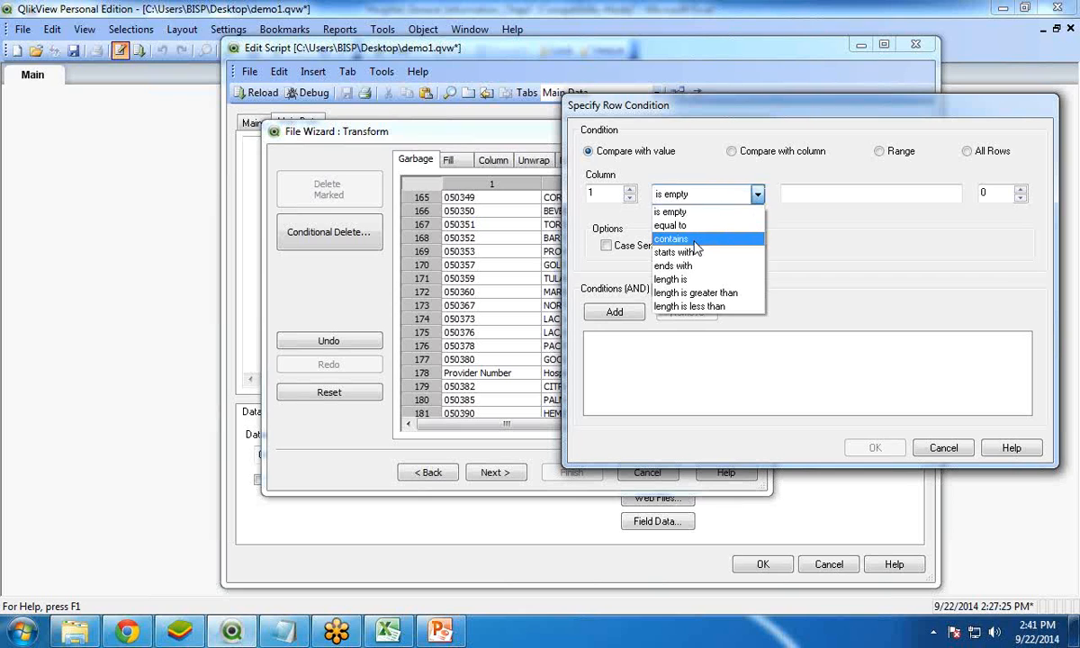
pyautogui.click(698, 238)
pyautogui.click(807, 195)
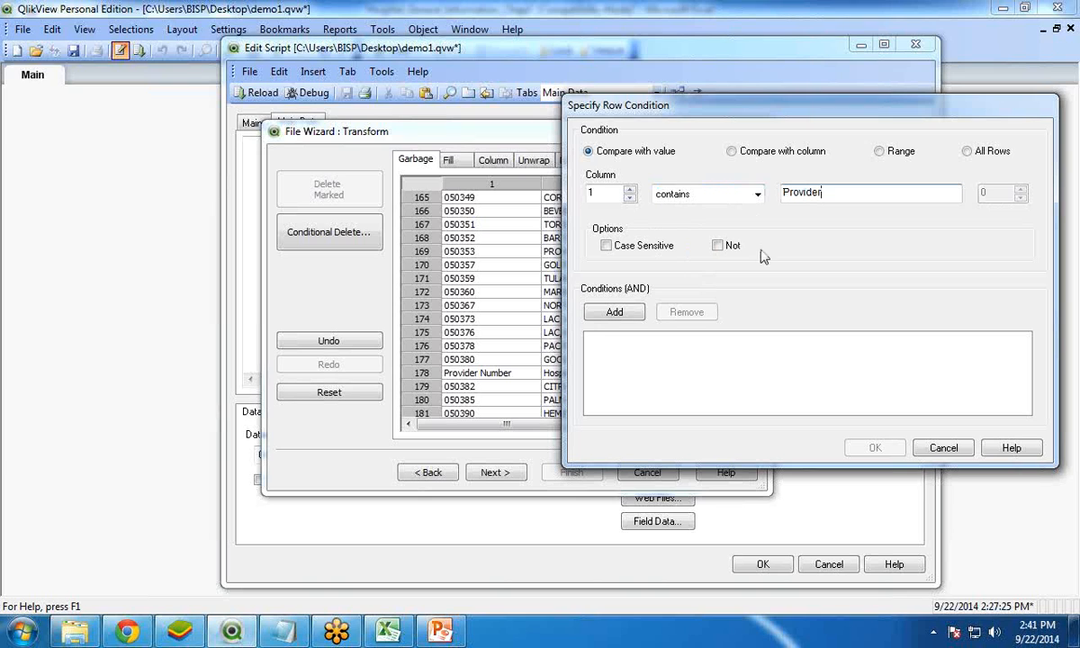
pyautogui.click(600, 310)
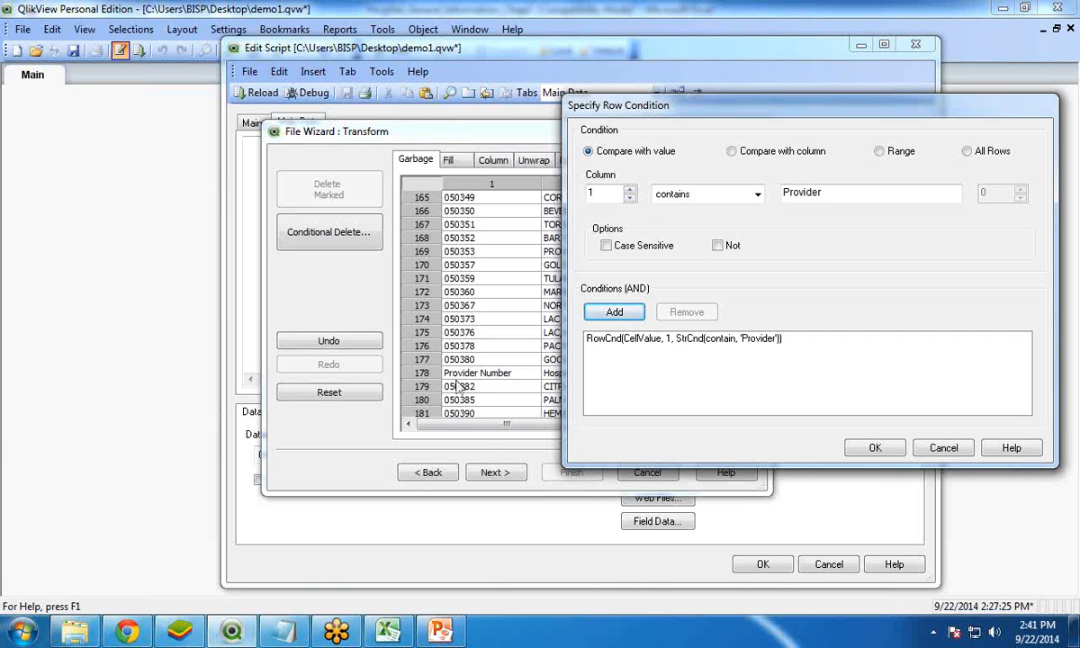
pyautogui.click(874, 447)
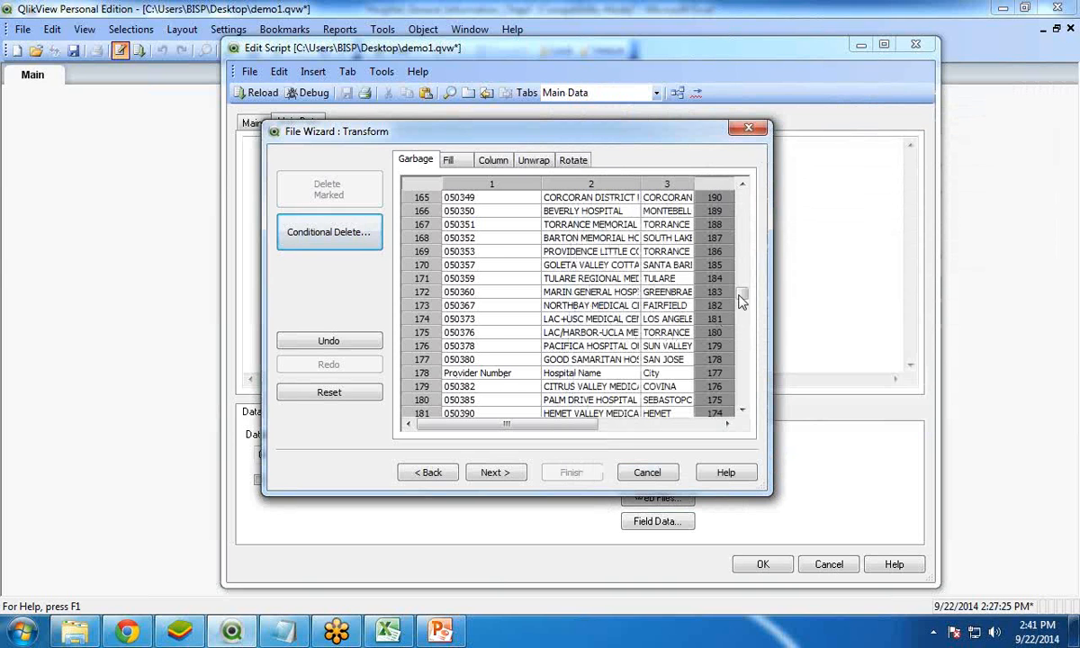
# Start a conditional delete and add a condition matching rows whose column 1 value contains Provider
pyautogui.moveTo(740, 300); pyautogui.dragTo(741, 191)
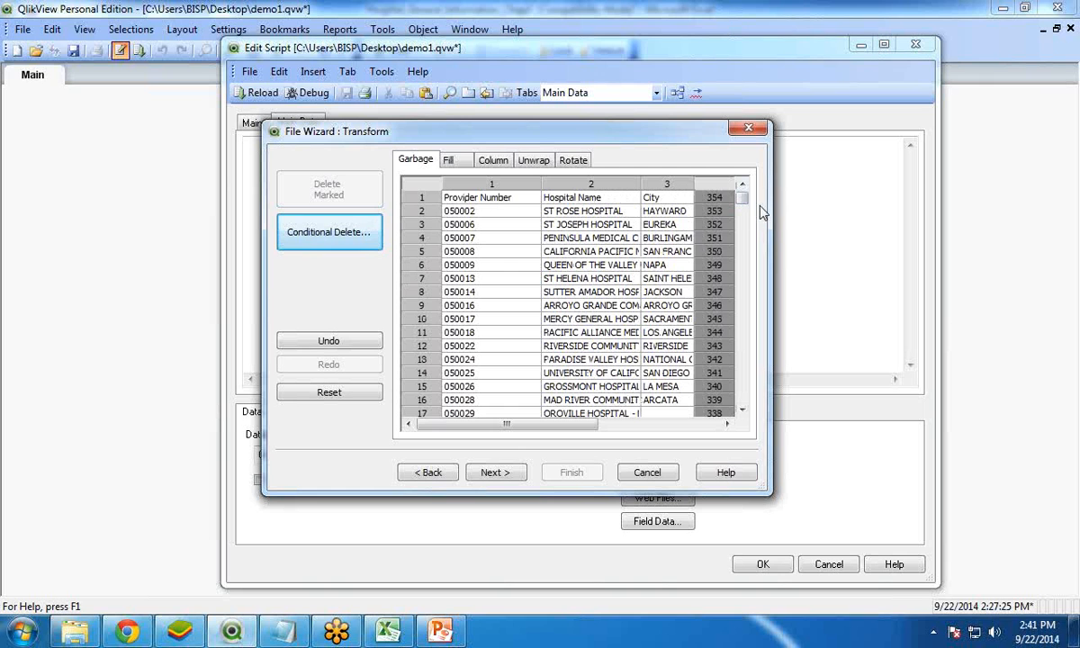
pyautogui.moveTo(740, 205); pyautogui.dragTo(744, 307)
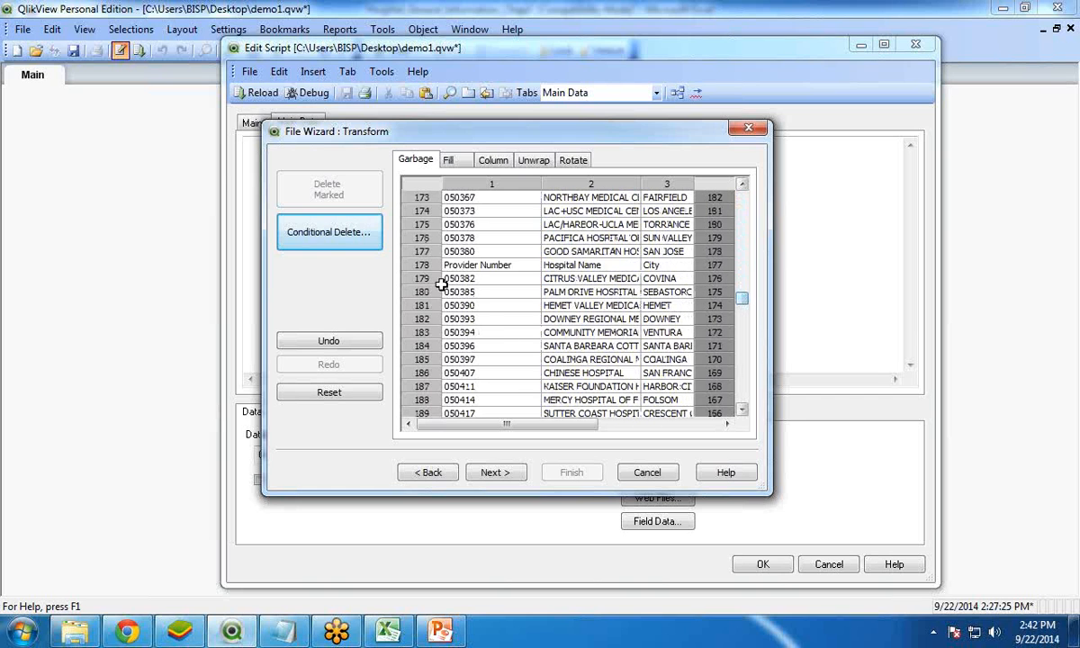
pyautogui.click(322, 238)
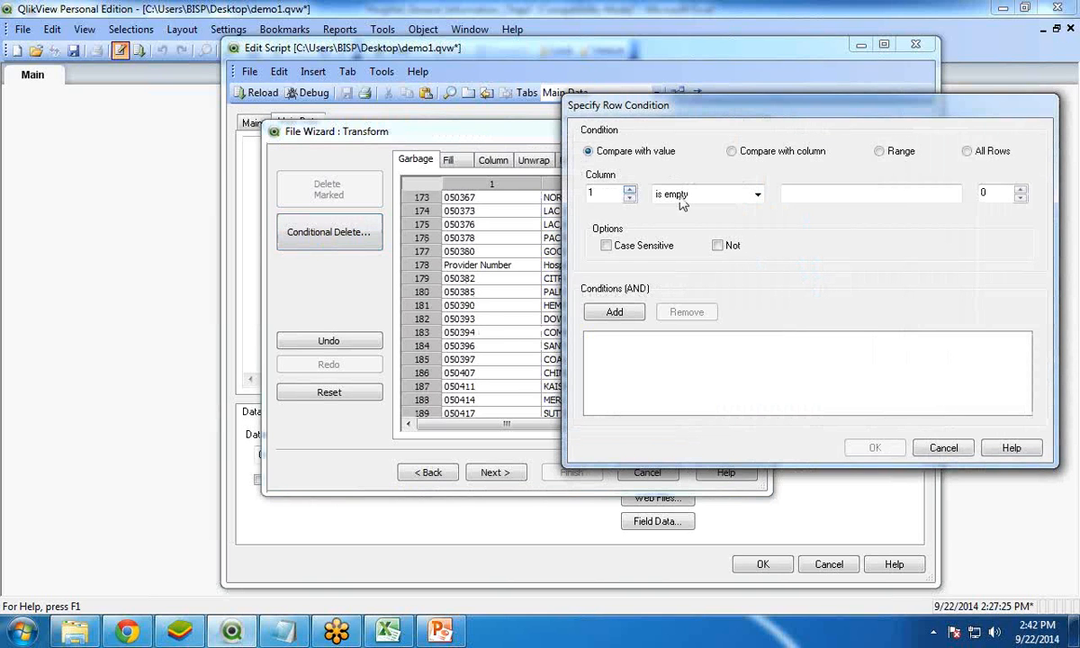
pyautogui.click(757, 194)
pyautogui.click(675, 238)
pyautogui.click(833, 201)
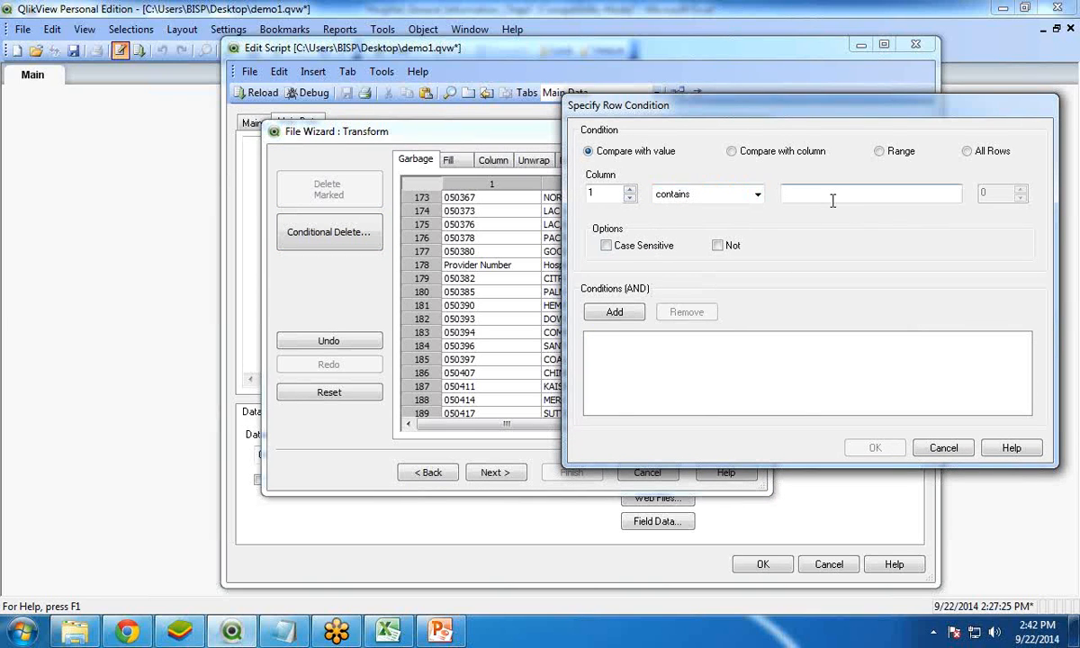
pyautogui.write('Provider')
pyautogui.click(607, 313)
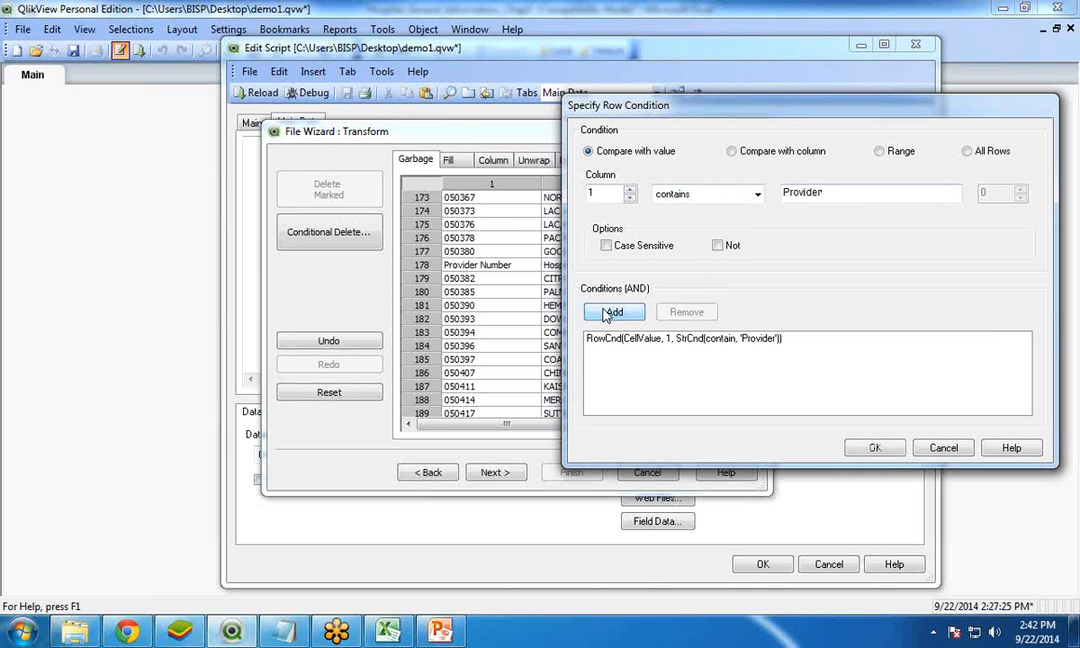
# Add a range condition from row 2 from the top to row 1 from the bottom, selecting 1 and skipping 0, and apply the conditional delete
pyautogui.click(880, 152)
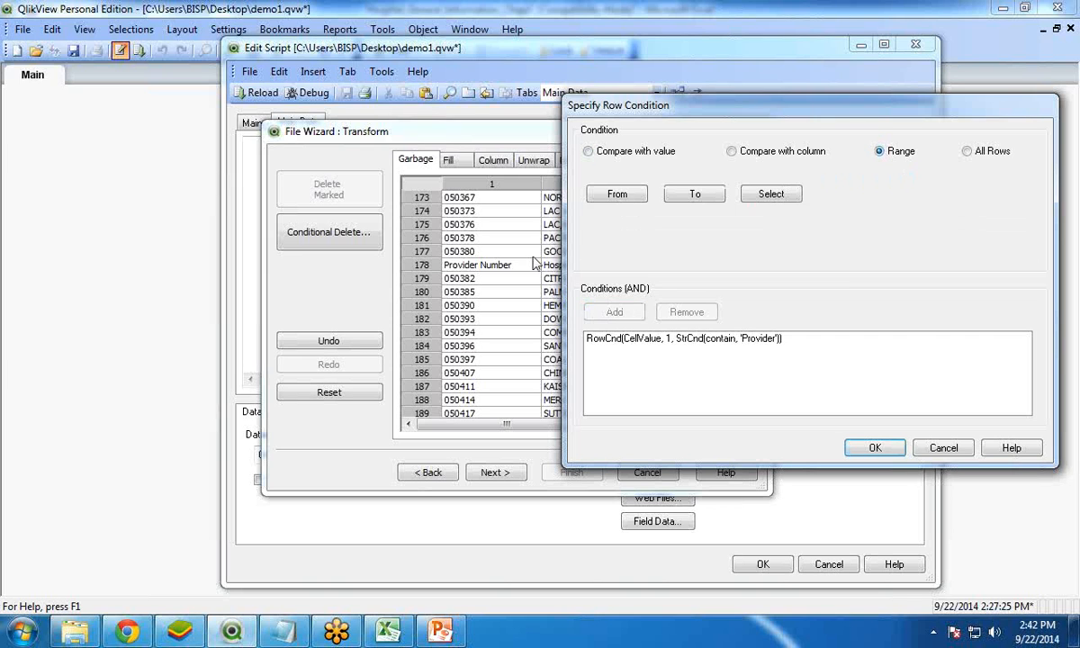
pyautogui.click(621, 195)
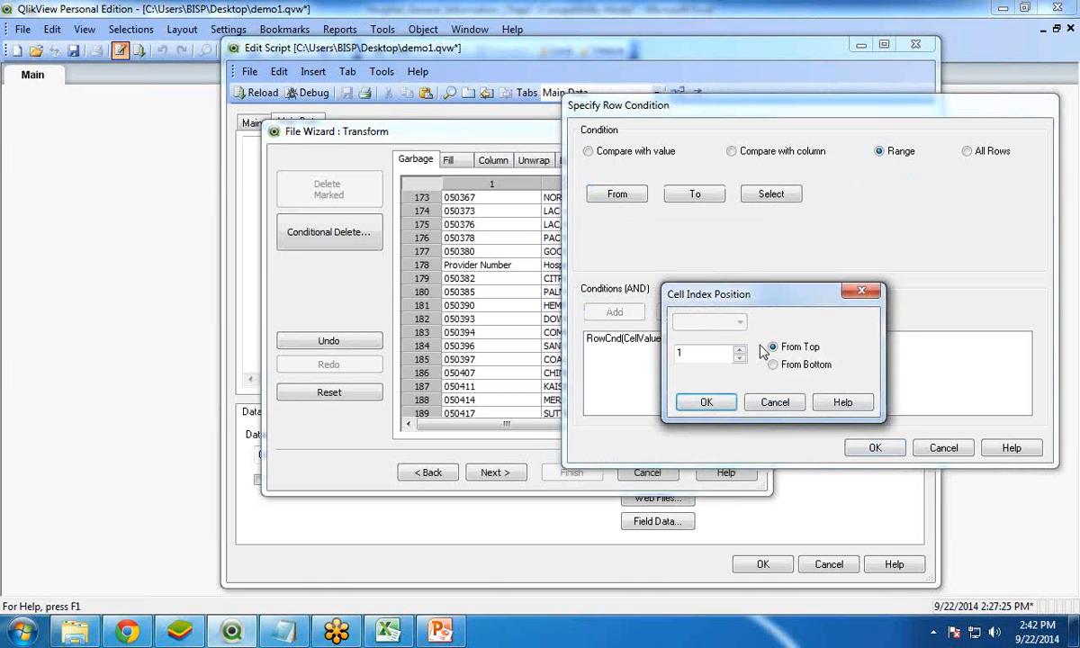
pyautogui.moveTo(682, 270); pyautogui.dragTo(756, 209)
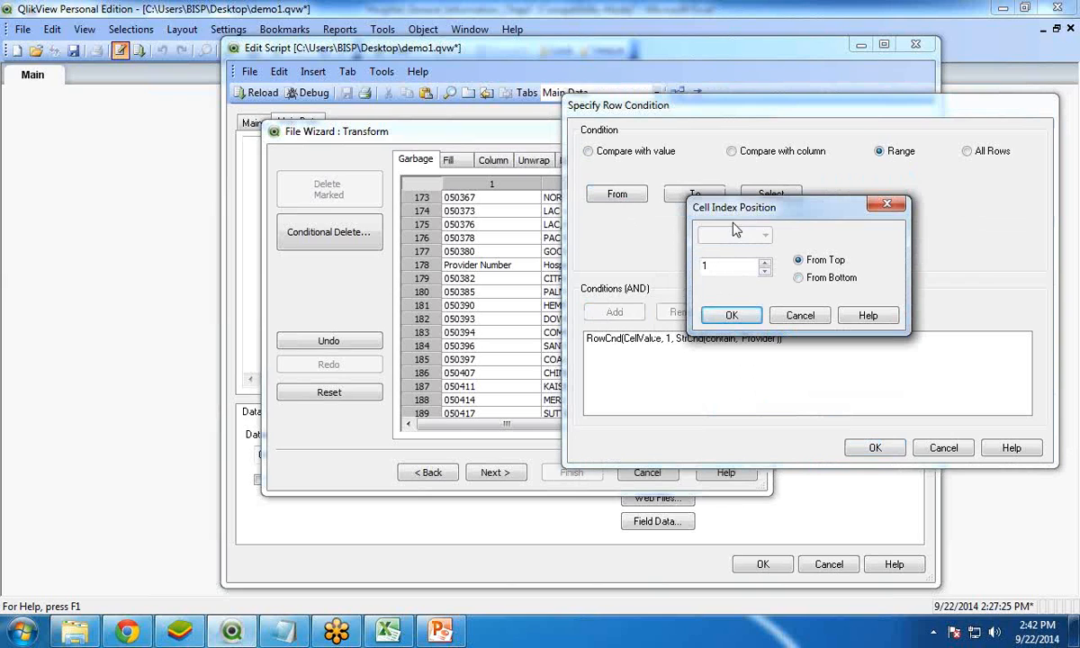
pyautogui.click(765, 263)
pyautogui.click(731, 315)
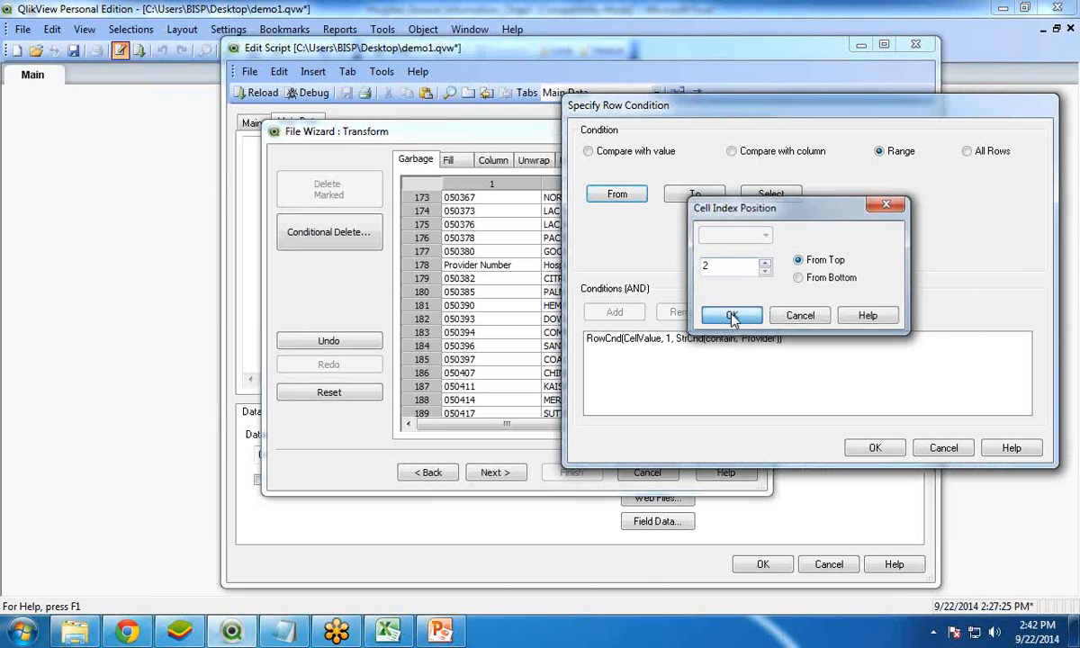
pyautogui.click(694, 199)
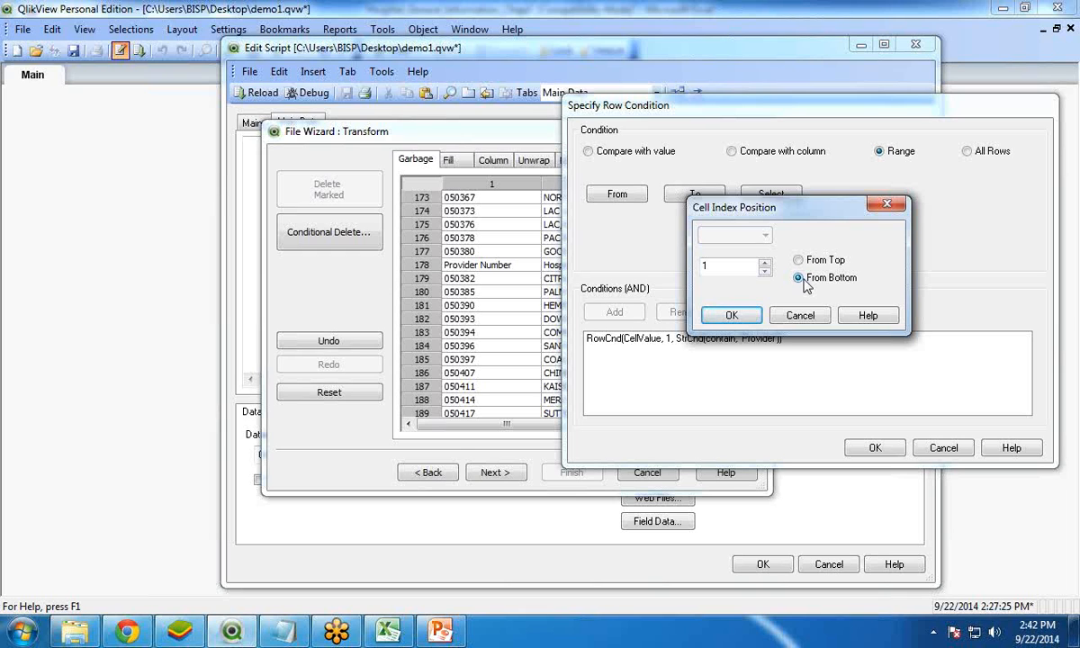
pyautogui.click(730, 315)
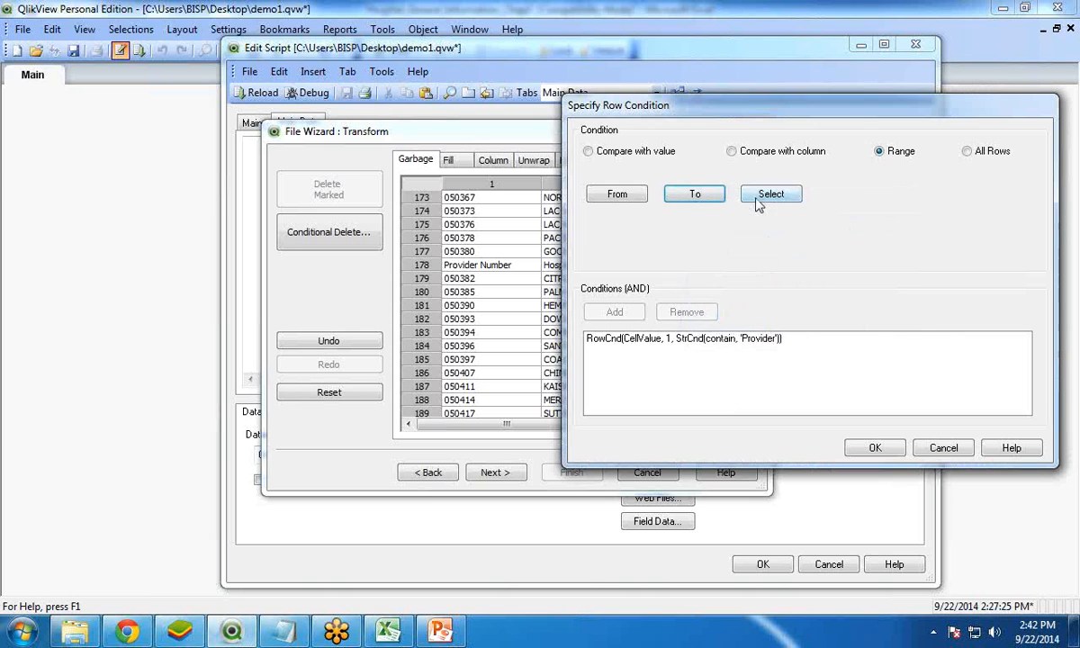
pyautogui.click(761, 195)
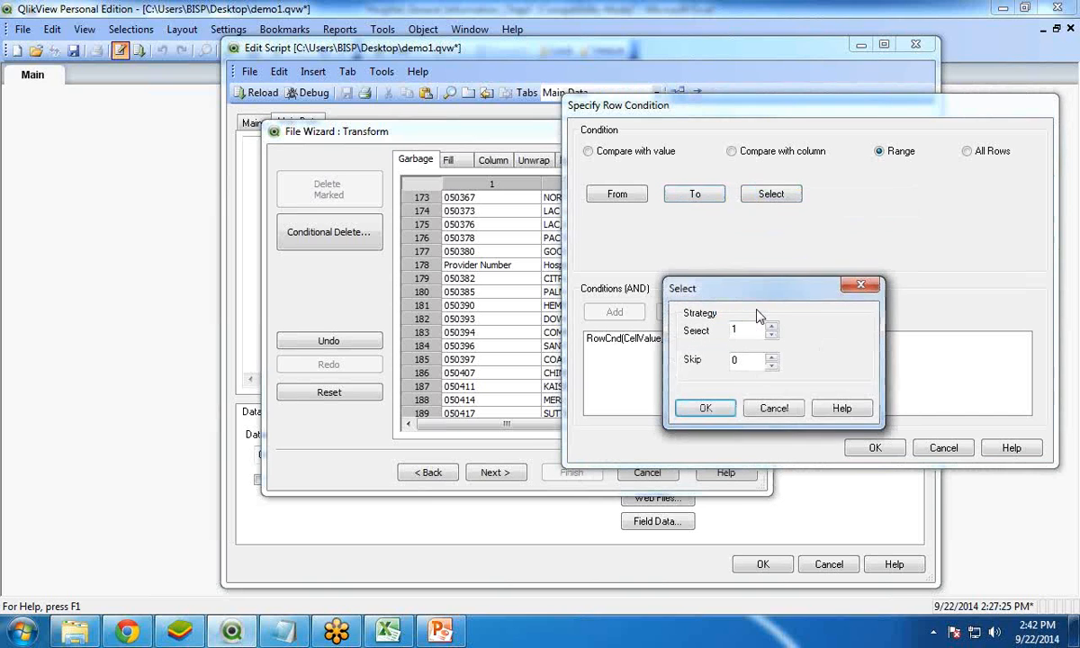
pyautogui.click(709, 406)
pyautogui.click(608, 315)
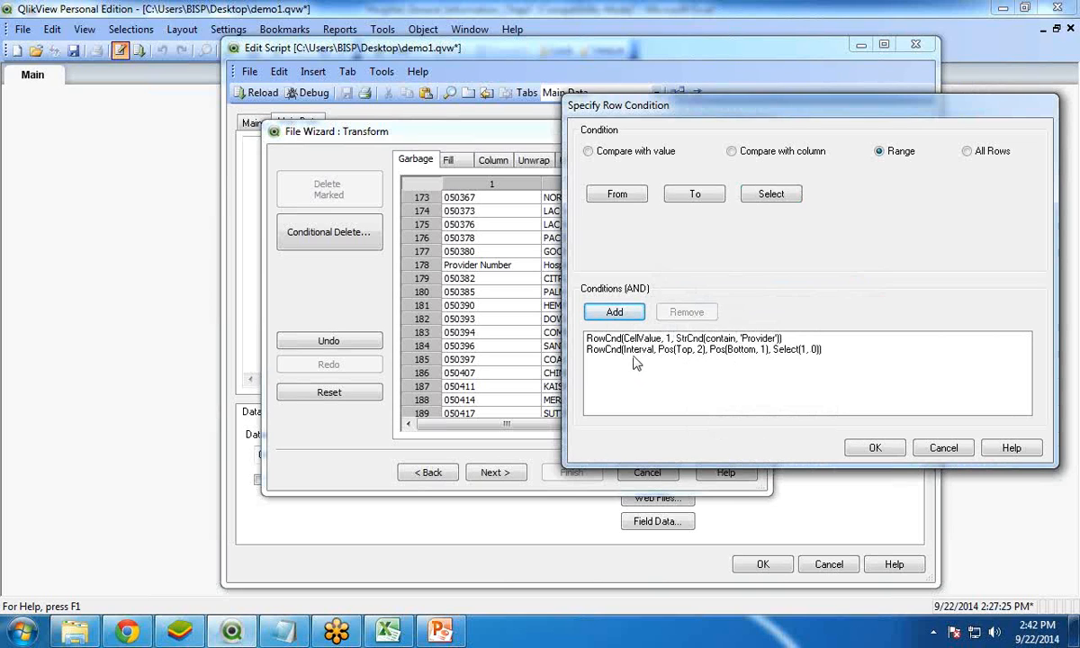
pyautogui.click(858, 450)
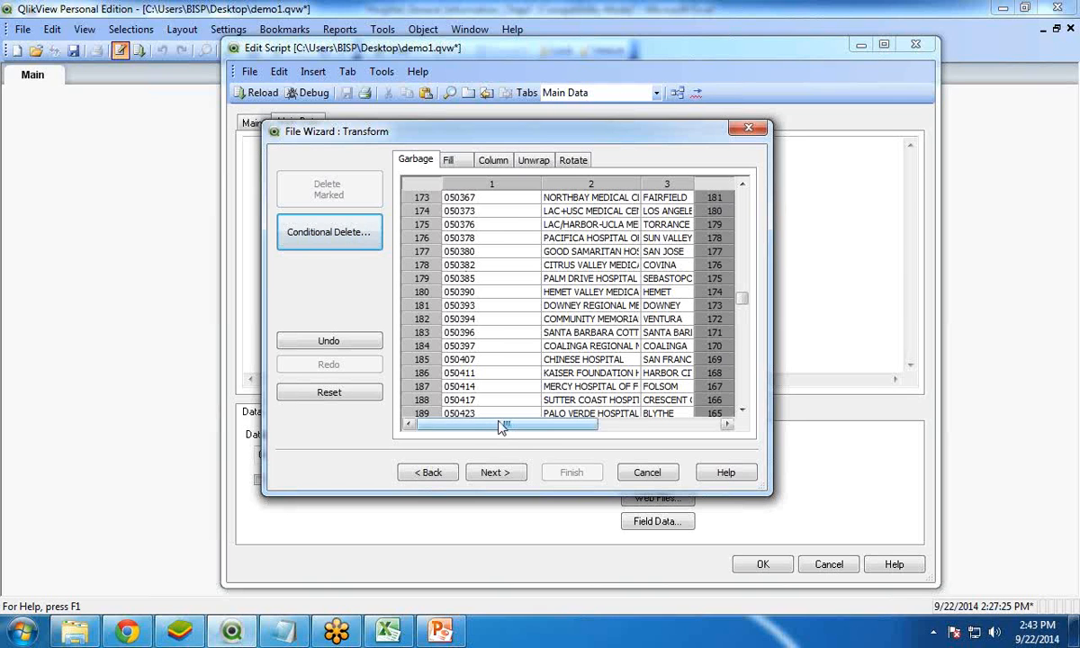
# Enlarge the Transform window and examine the Hospital Name, City and State columns back to the first rows
pyautogui.moveTo(498, 427); pyautogui.dragTo(622, 428)
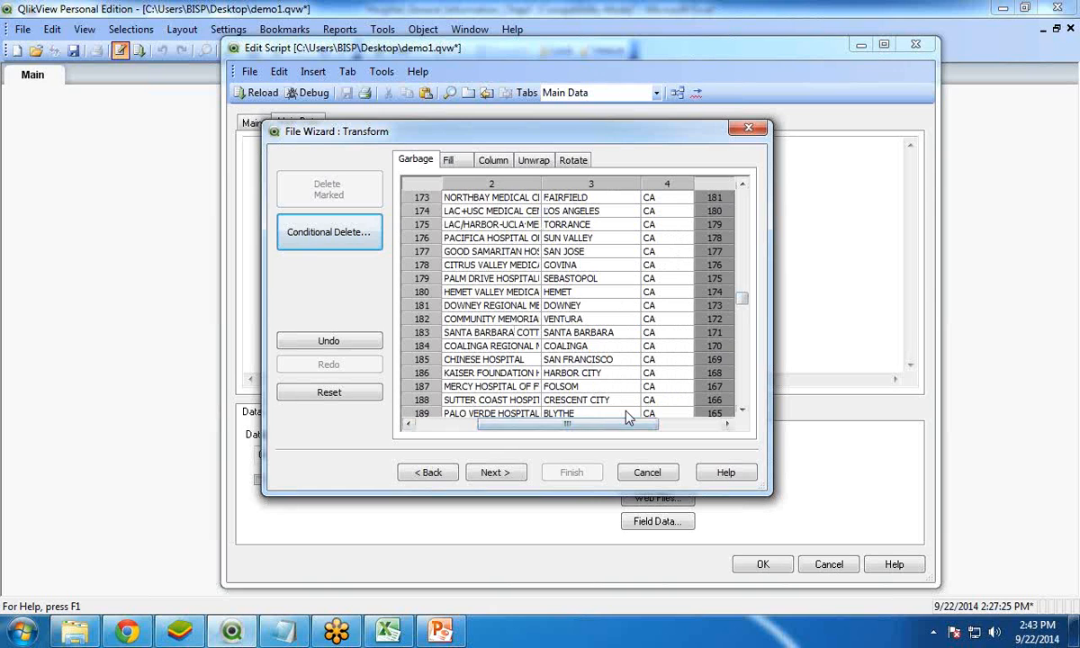
pyautogui.moveTo(742, 298); pyautogui.dragTo(742, 227)
pyautogui.moveTo(770, 492); pyautogui.dragTo(824, 606)
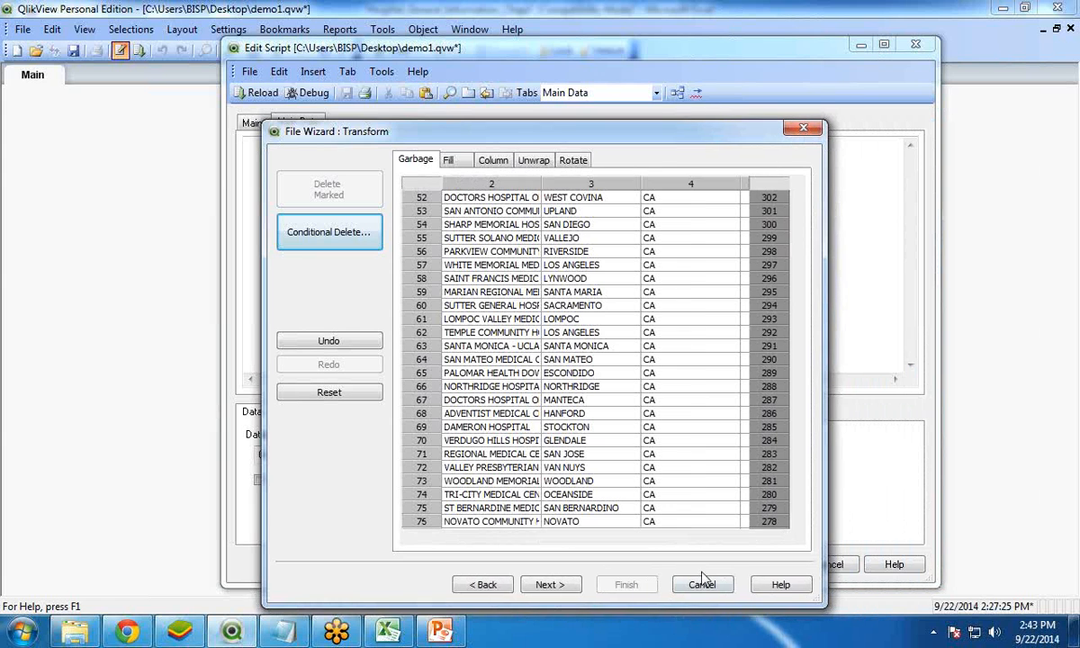
pyautogui.moveTo(798, 245); pyautogui.dragTo(799, 202)
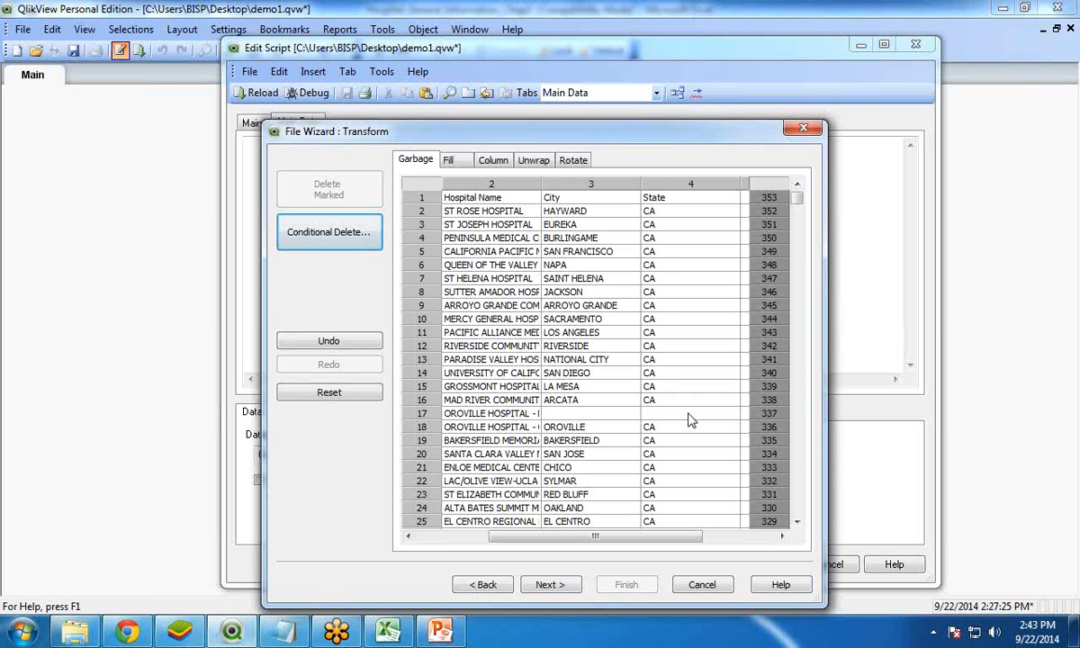
# Fill the empty cells of column 3 (City) with the value from above, using an is-empty cell condition
pyautogui.click(449, 160)
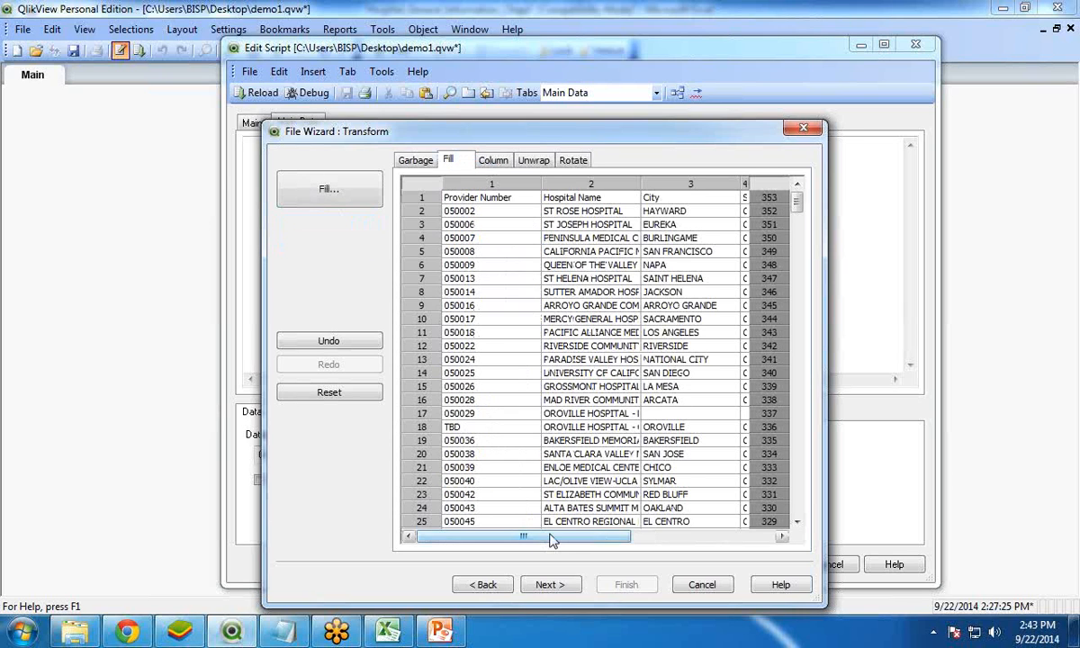
pyautogui.moveTo(540, 538); pyautogui.dragTo(628, 538)
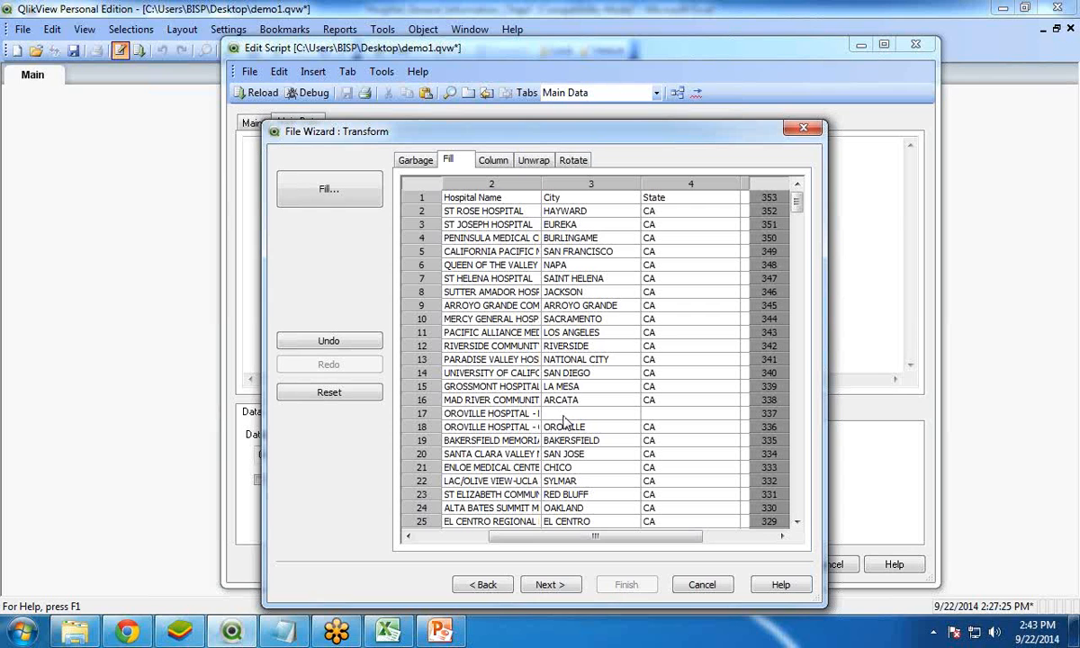
pyautogui.click(315, 189)
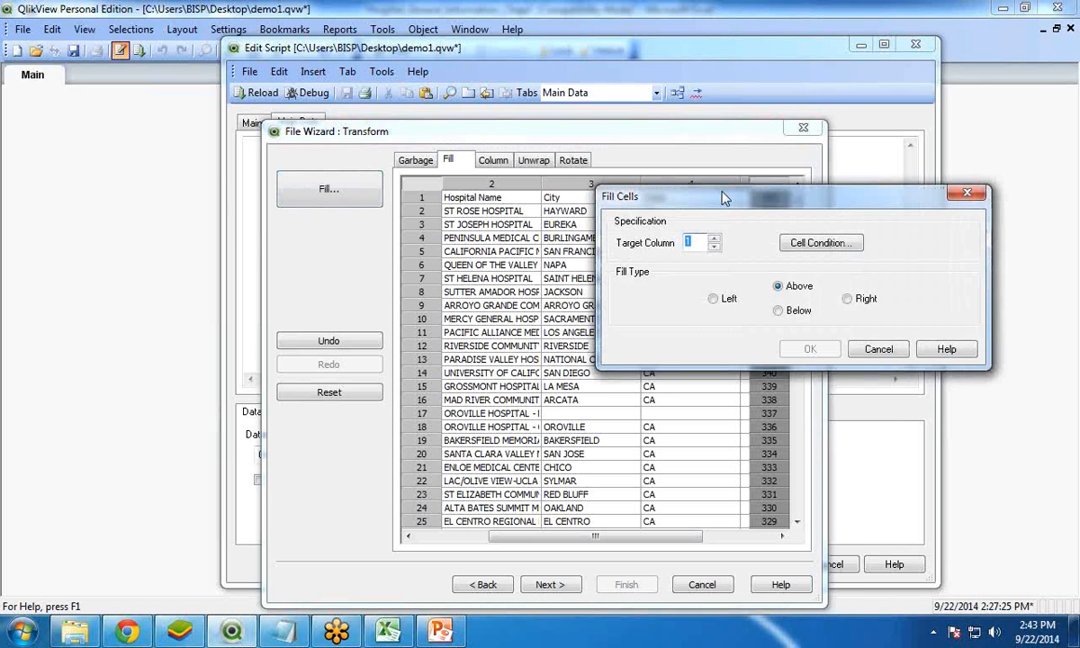
pyautogui.moveTo(725, 198); pyautogui.dragTo(796, 161)
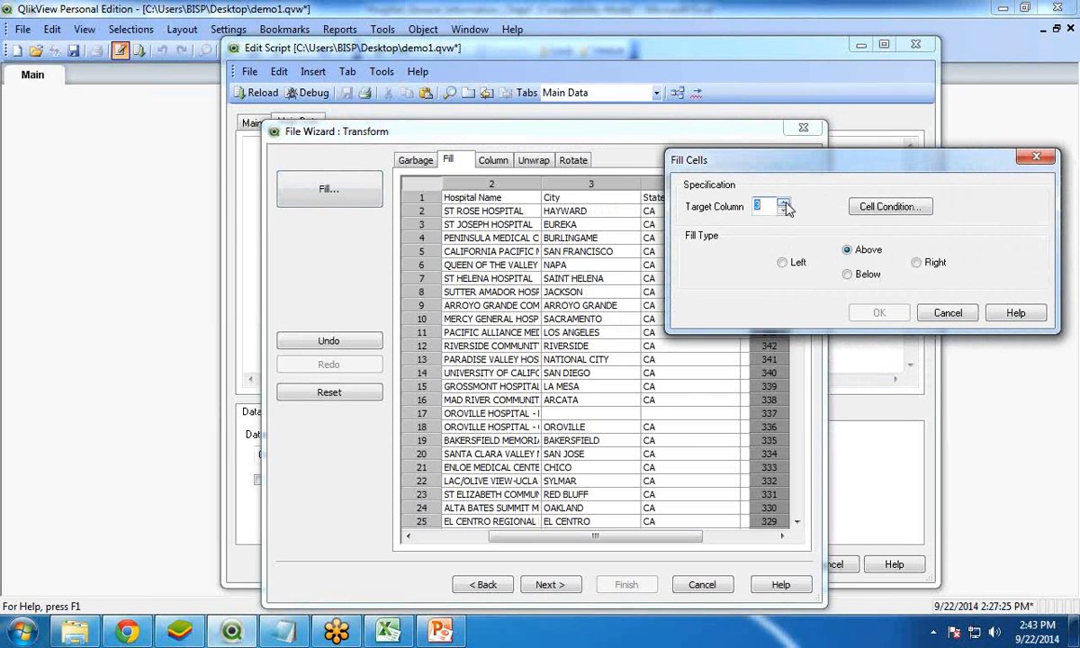
pyautogui.click(889, 208)
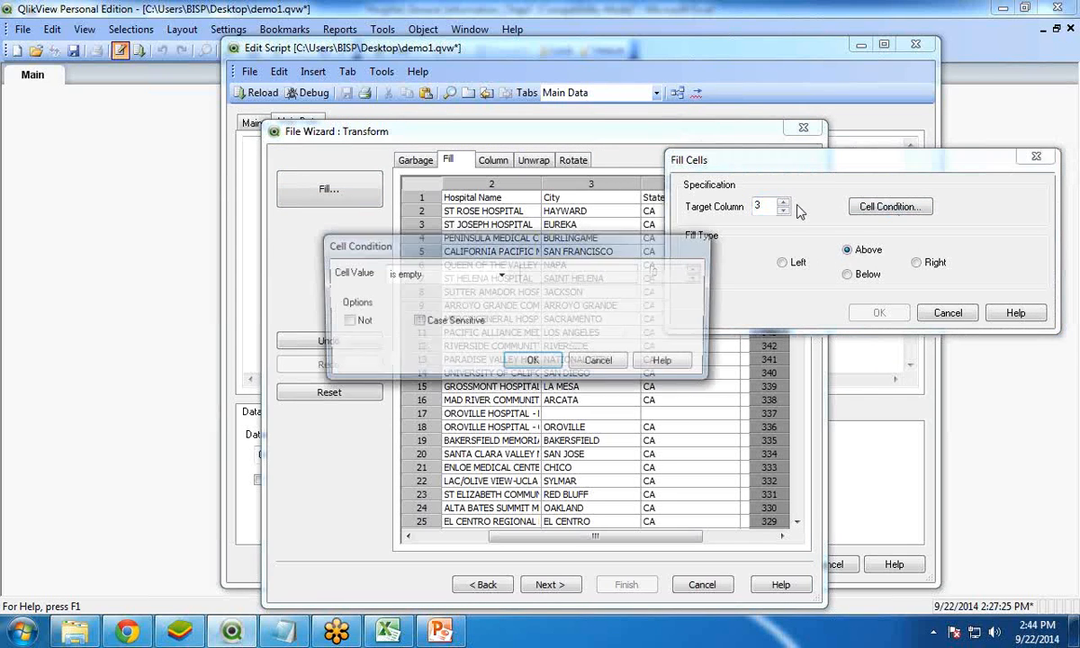
pyautogui.click(536, 364)
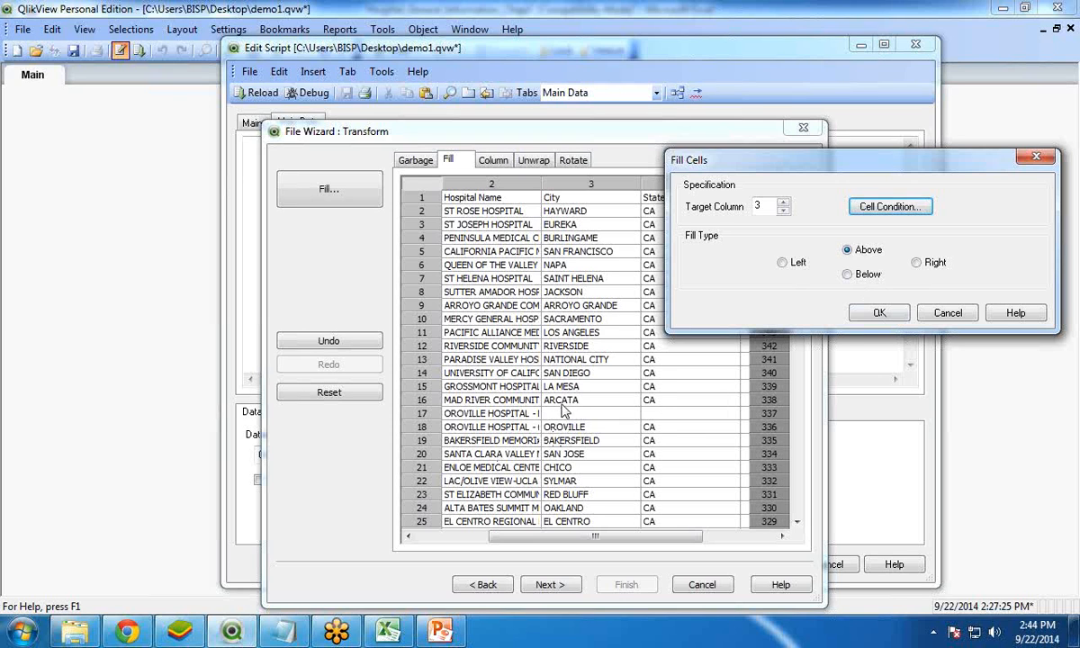
pyautogui.click(875, 314)
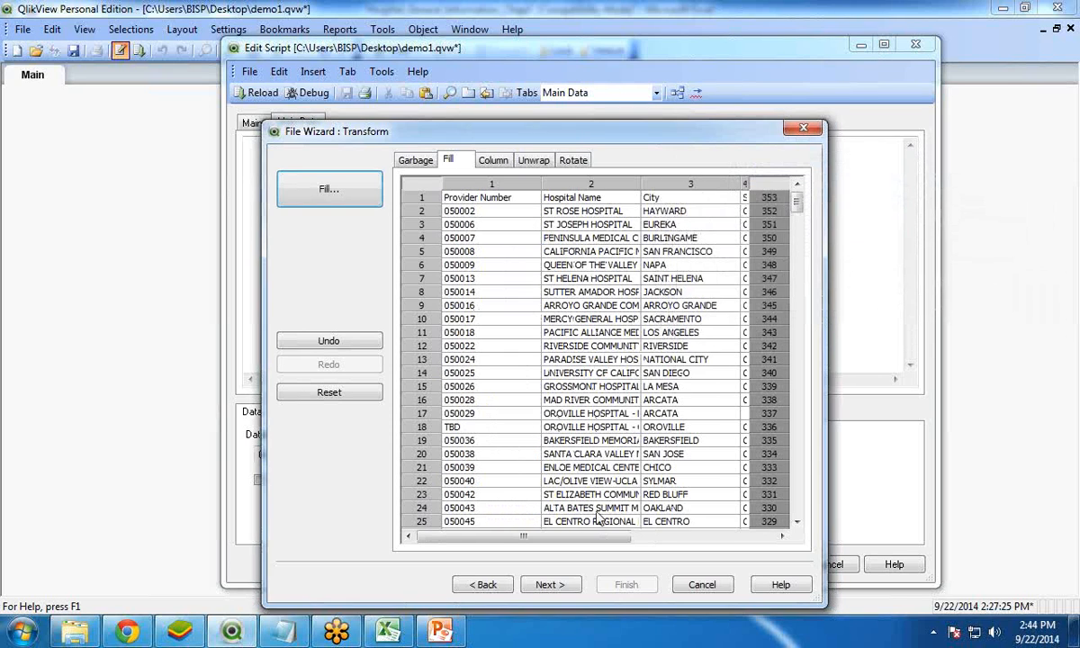
# Fill the empty cells of column 4 (State) with the value from above, using an is-empty cell condition
pyautogui.moveTo(569, 540); pyautogui.dragTo(616, 538)
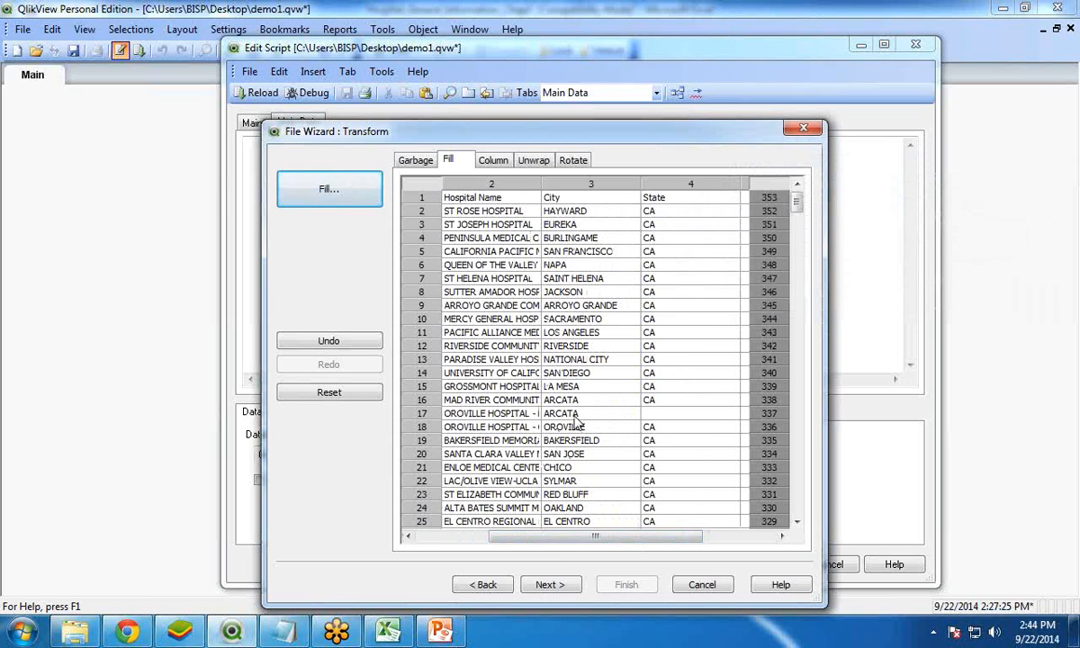
pyautogui.click(342, 185)
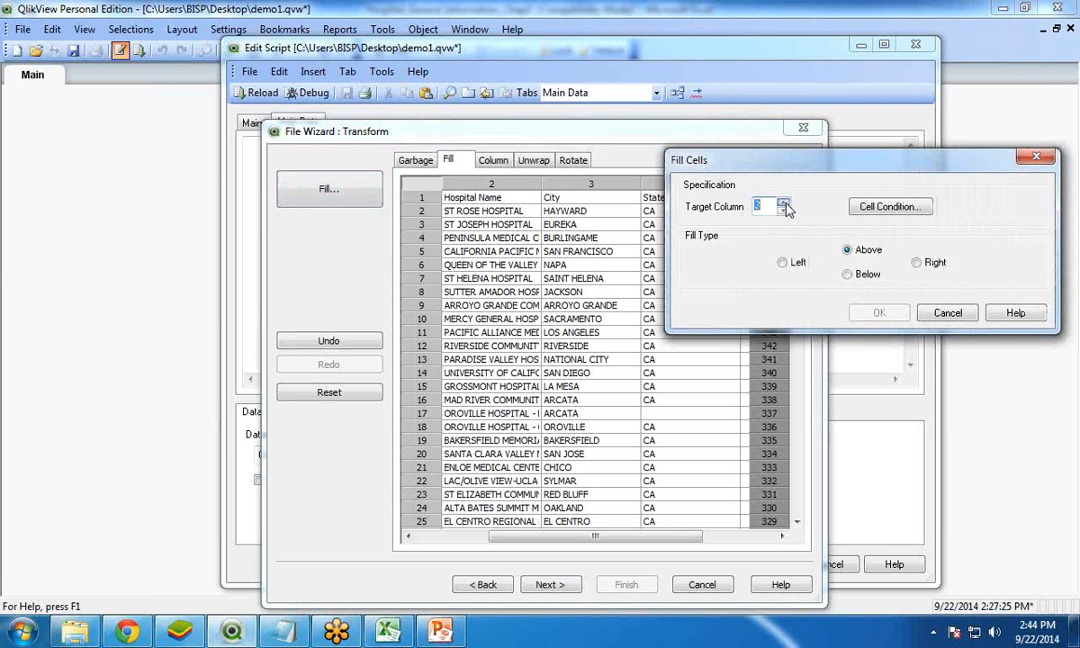
pyautogui.click(890, 206)
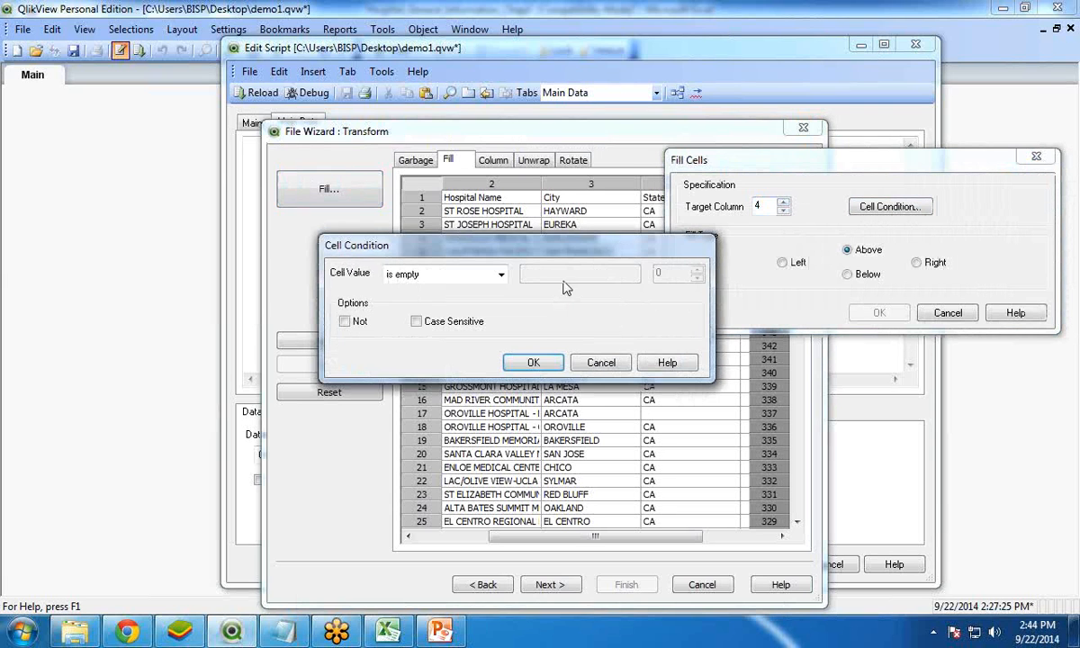
pyautogui.click(533, 362)
pyautogui.click(880, 312)
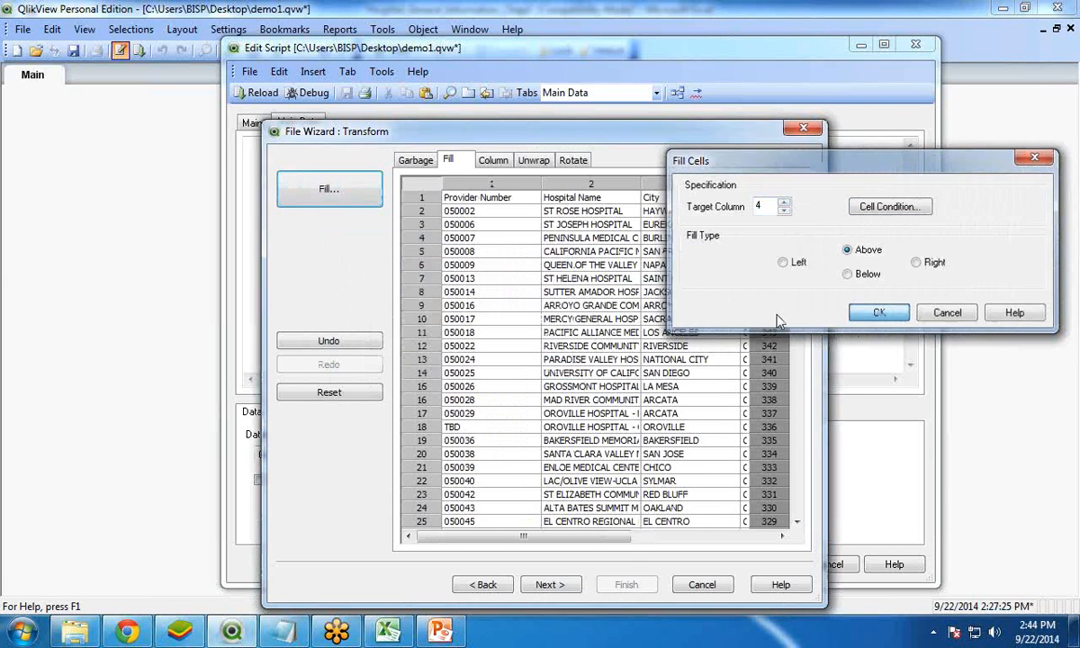
pyautogui.moveTo(614, 541); pyautogui.dragTo(697, 536)
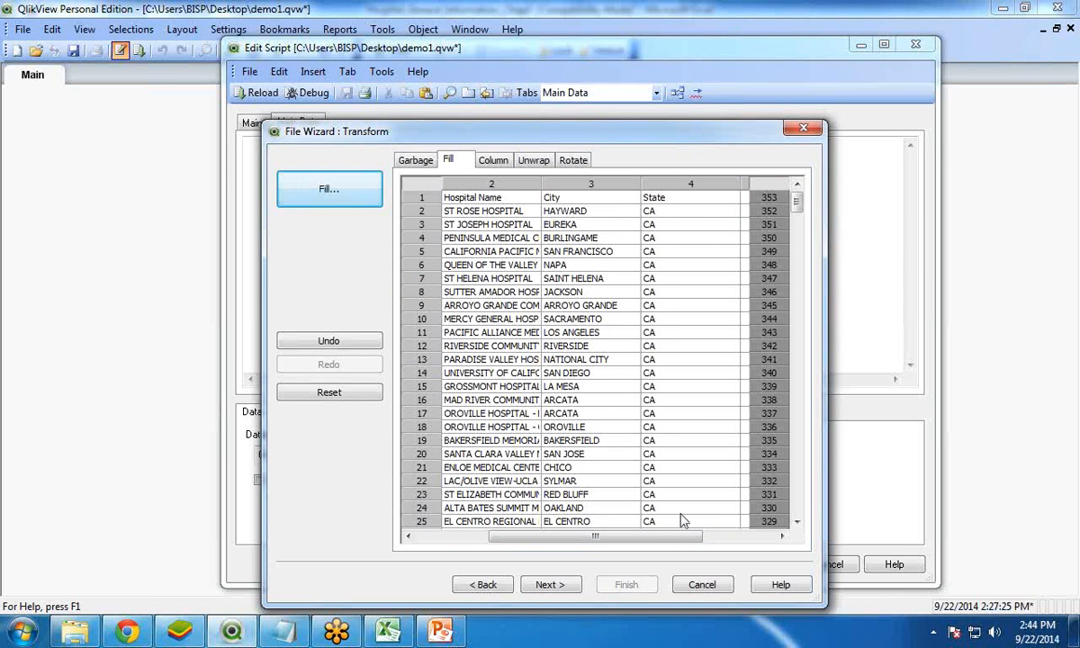
# Fill column 1 (Provider Number) cells containing TBD with the value from above, matching the text case-sensitively
pyautogui.moveTo(579, 538); pyautogui.dragTo(507, 537)
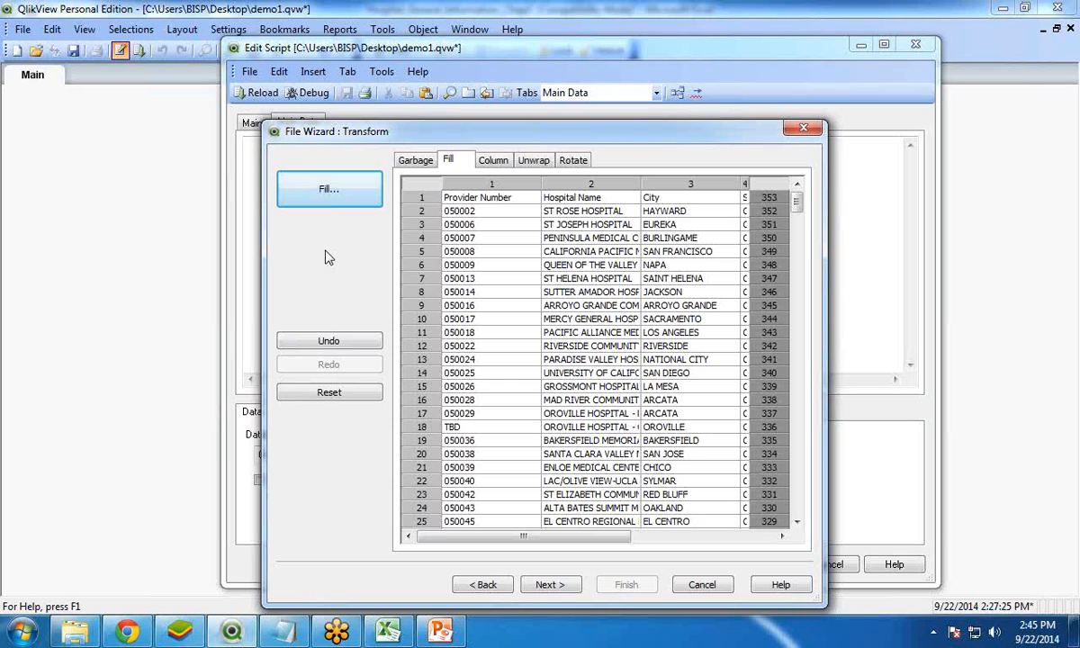
pyautogui.click(329, 189)
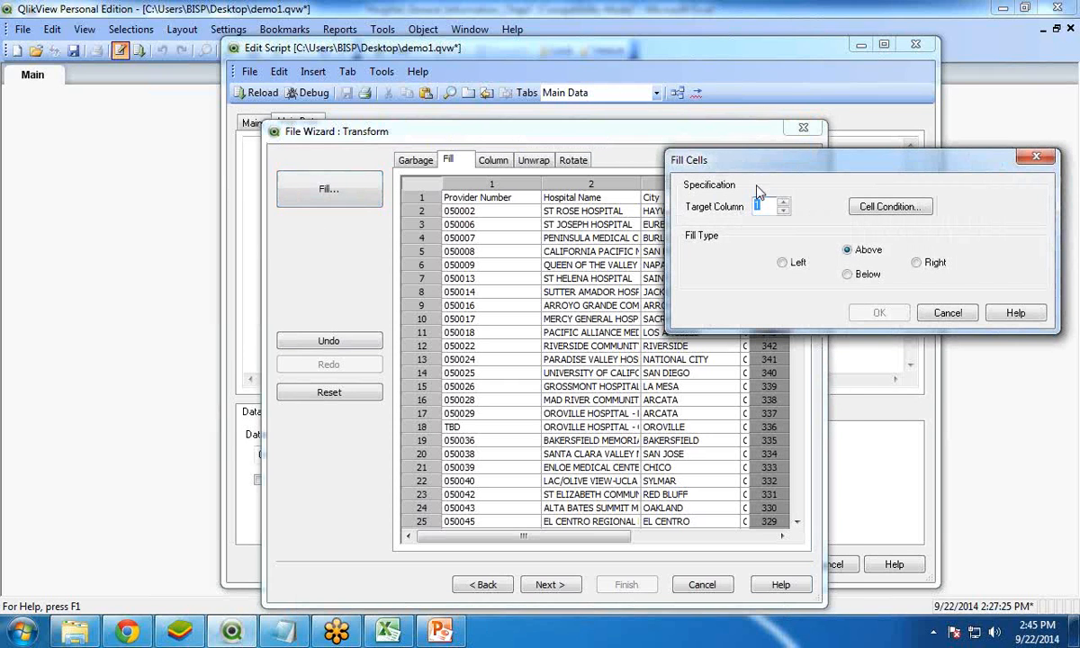
pyautogui.click(916, 208)
pyautogui.moveTo(459, 254); pyautogui.dragTo(674, 178)
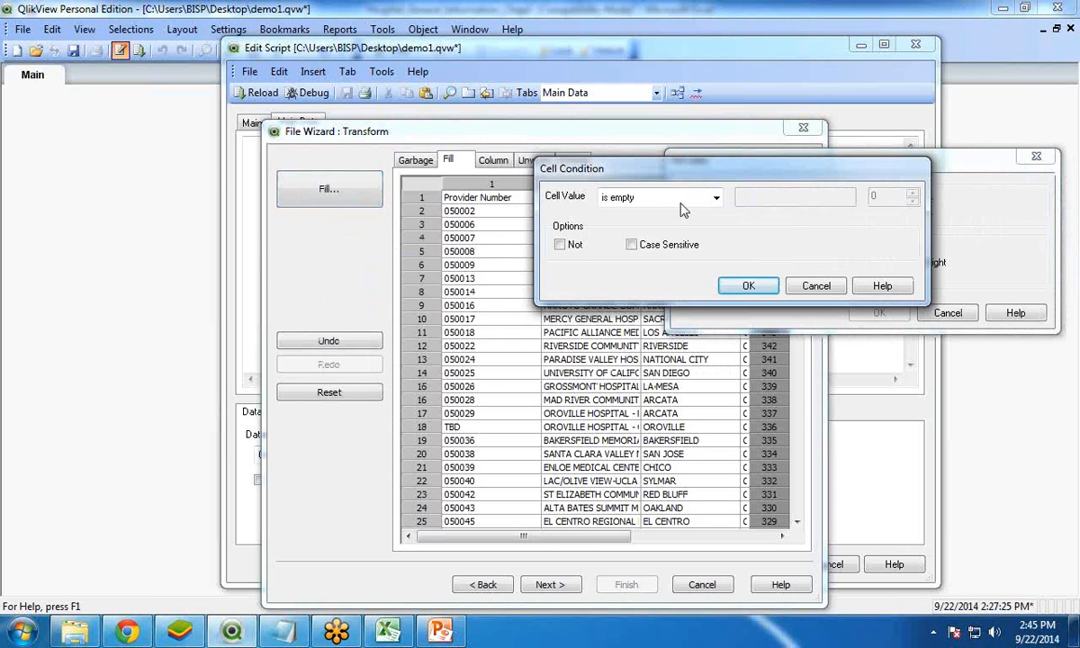
pyautogui.click(675, 198)
pyautogui.click(630, 242)
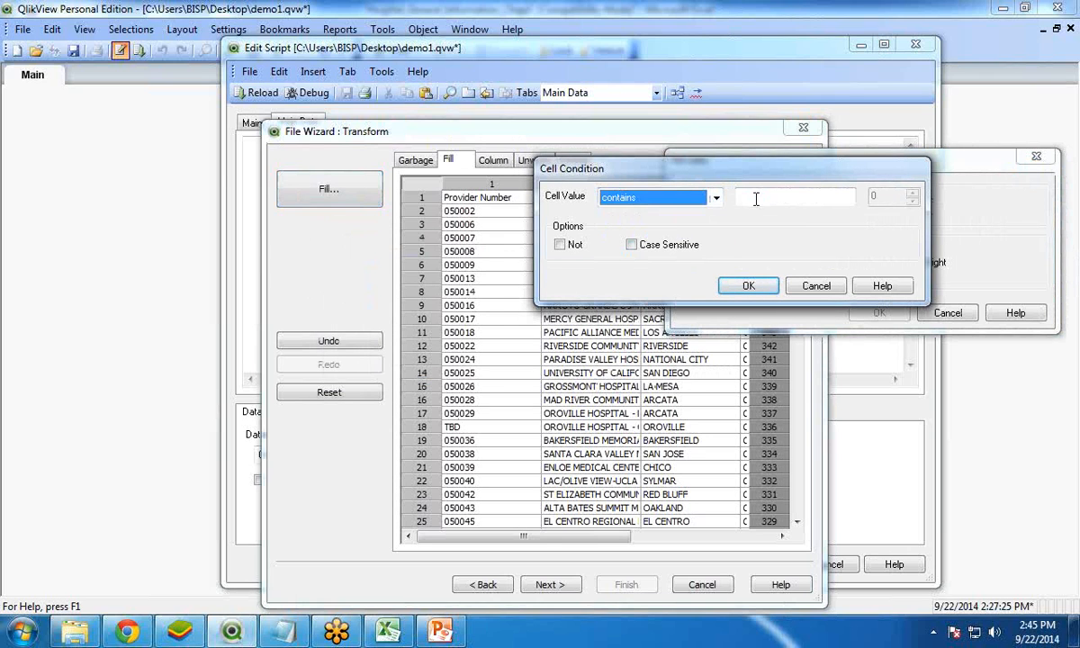
pyautogui.click(756, 198)
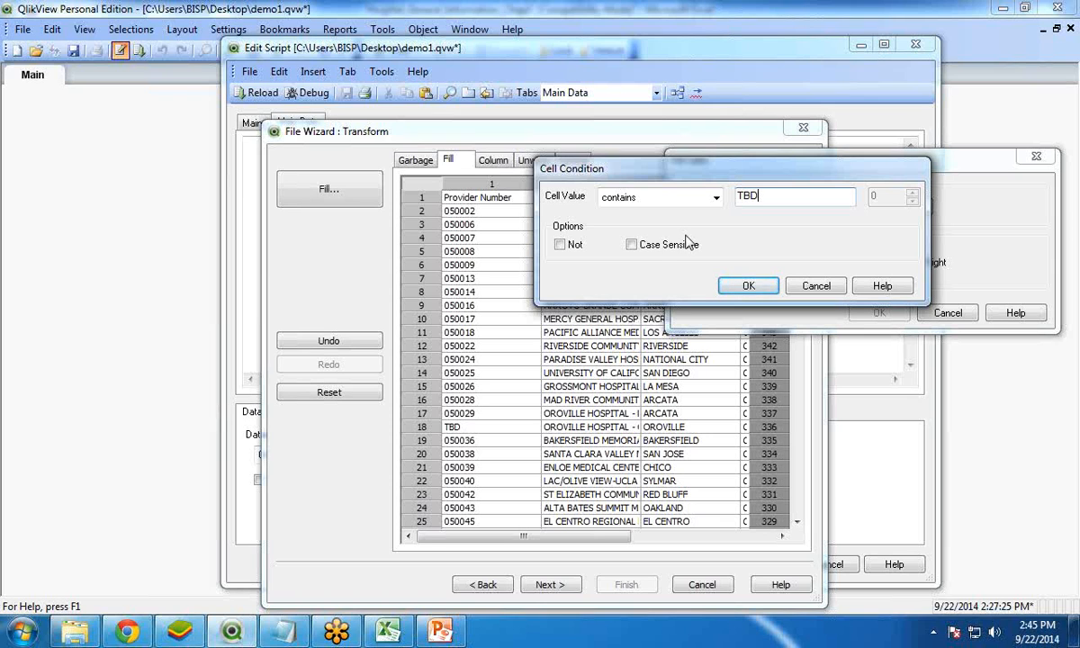
pyautogui.click(631, 244)
pyautogui.click(748, 286)
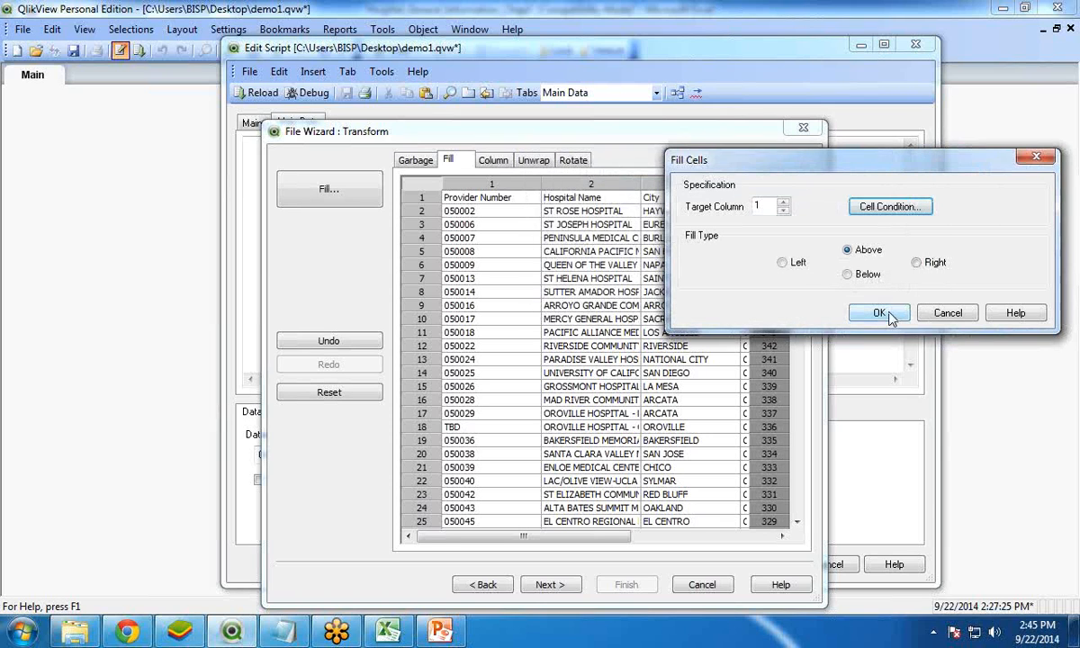
pyautogui.click(880, 313)
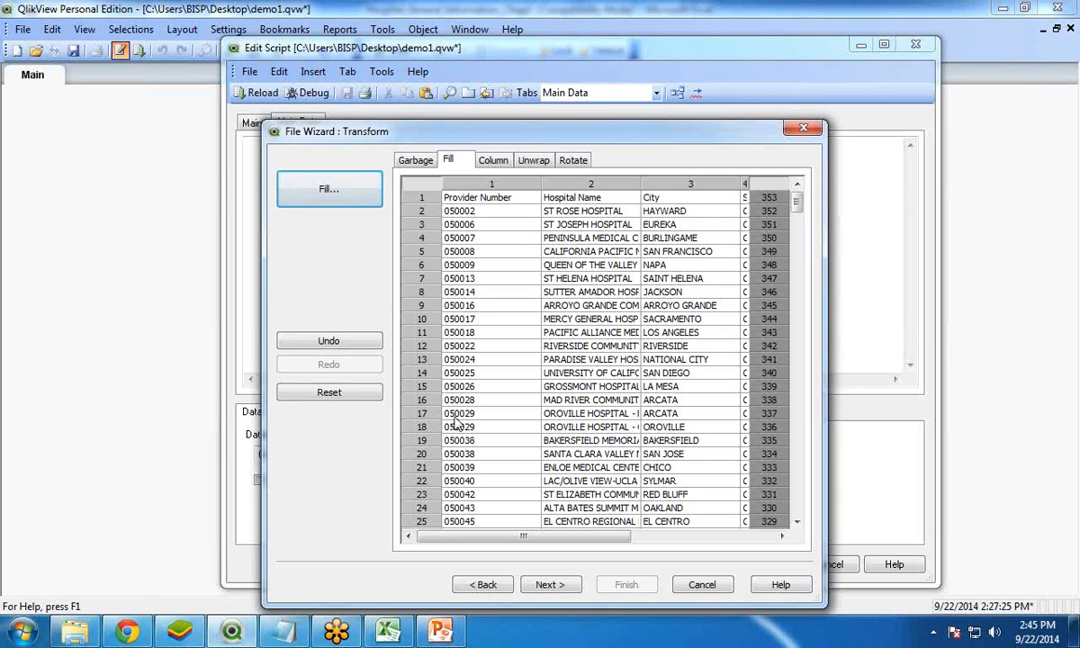
# Check the filled table through to its last row and finish the file wizard to generate the load script
pyautogui.moveTo(540, 538); pyautogui.dragTo(608, 538)
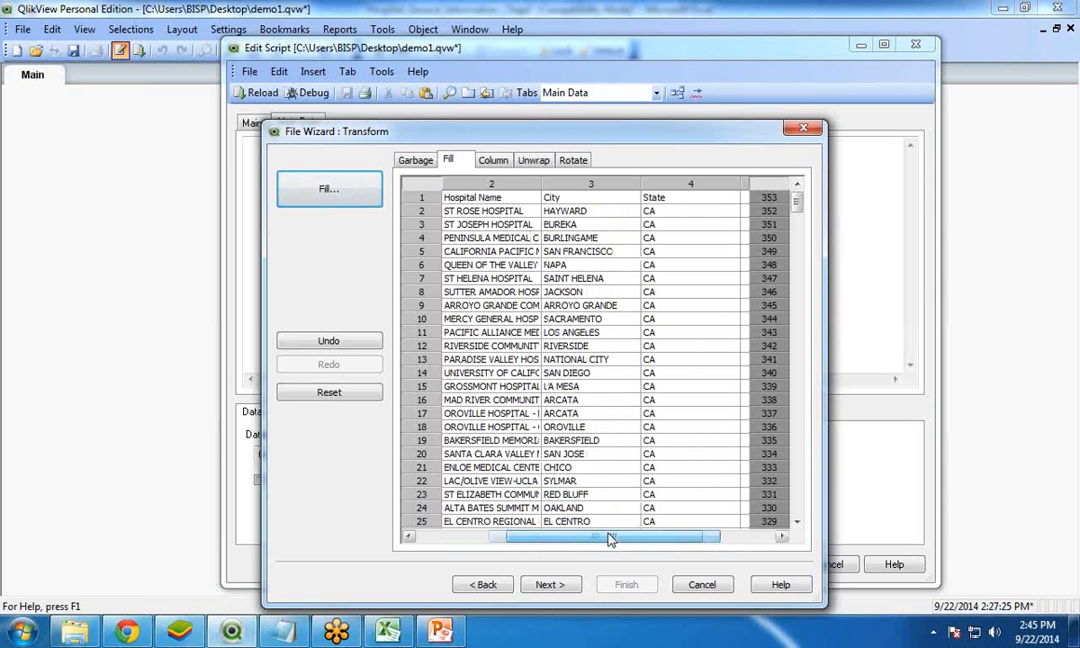
pyautogui.moveTo(795, 204); pyautogui.dragTo(804, 516)
pyautogui.moveTo(655, 538); pyautogui.dragTo(484, 537)
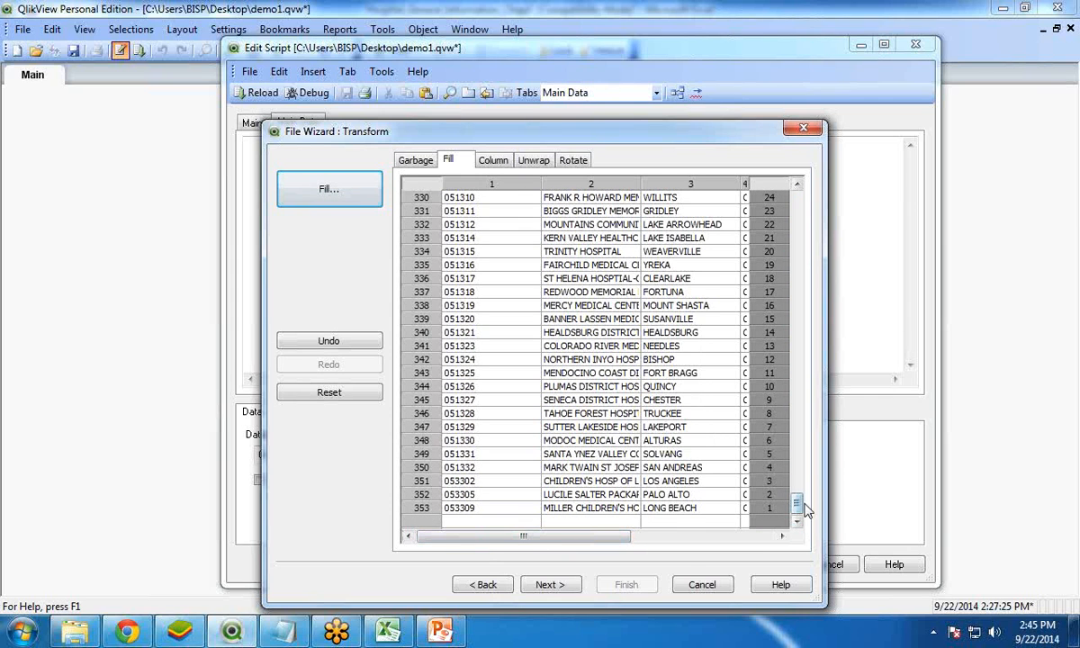
pyautogui.moveTo(797, 504); pyautogui.dragTo(798, 191)
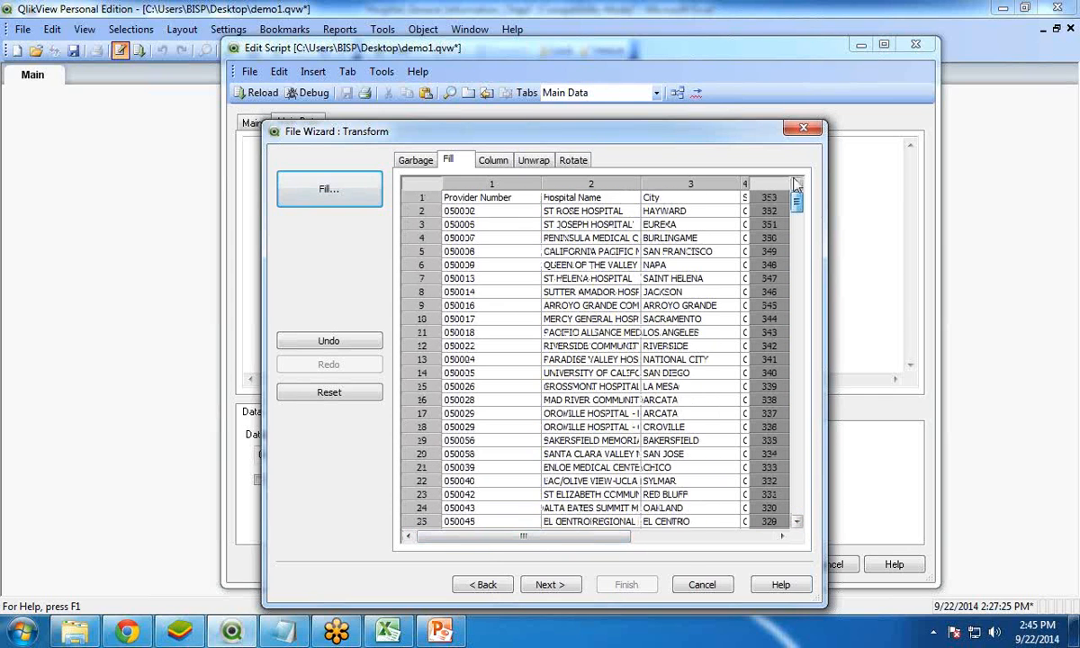
pyautogui.moveTo(619, 131); pyautogui.dragTo(577, 55)
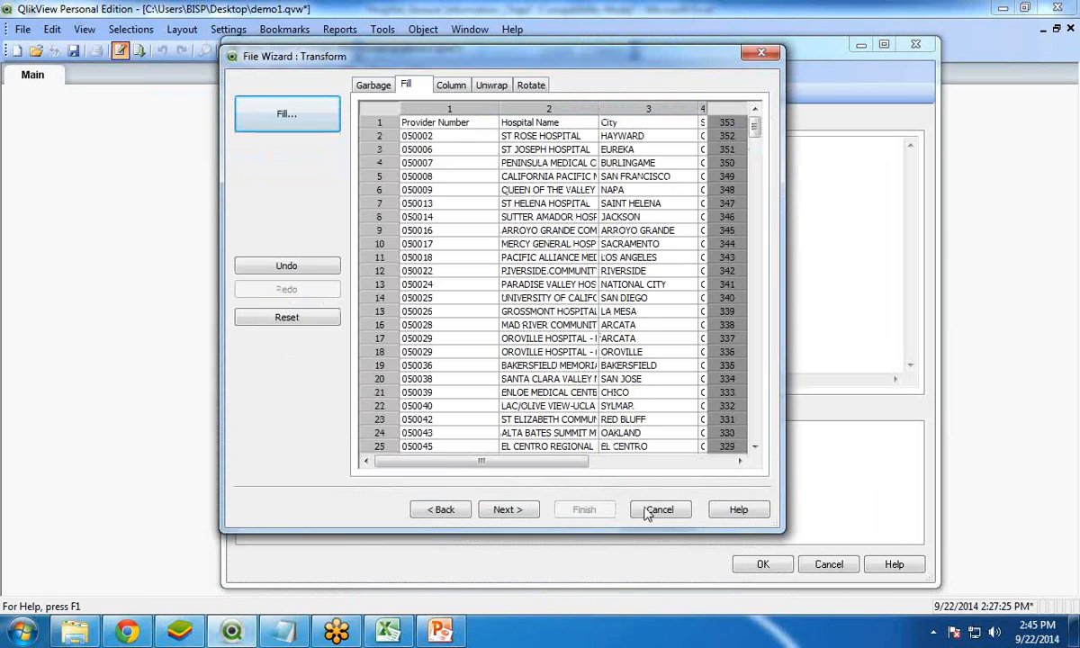
pyautogui.click(506, 509)
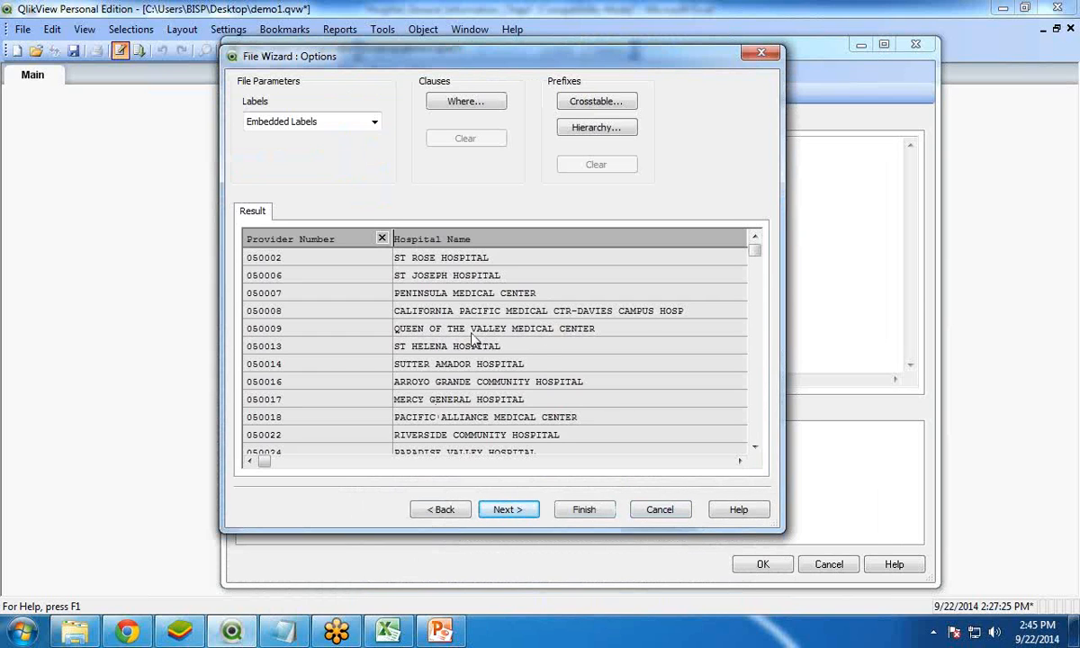
pyautogui.click(583, 510)
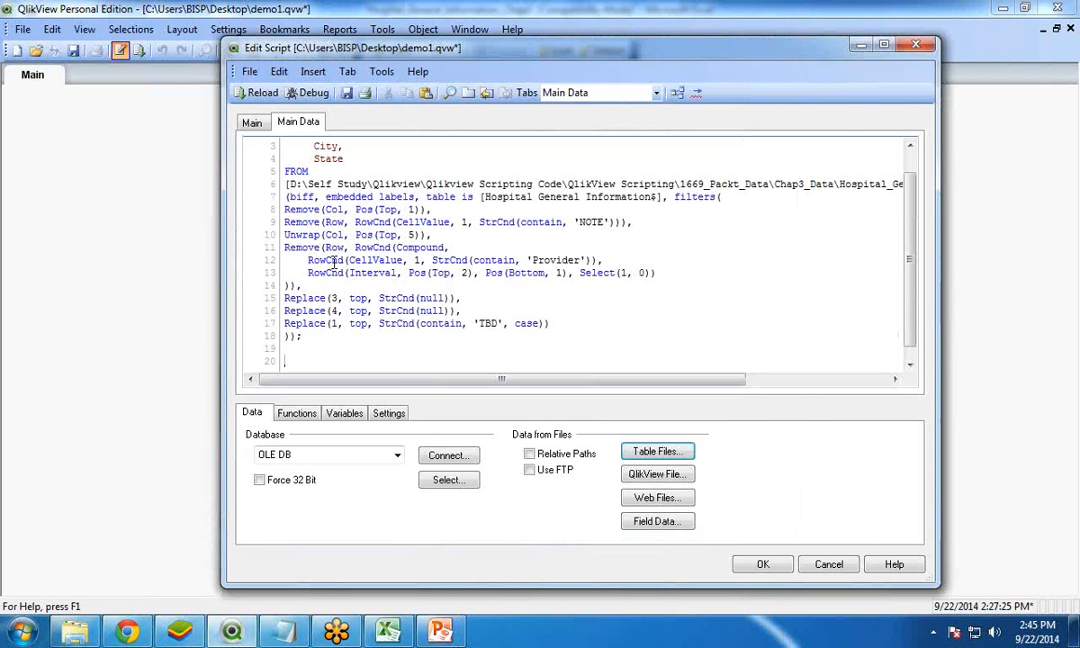
# Review the generated LOAD statement and its filters, save the script and reload the data
pyautogui.scroll(1, 914, 233)
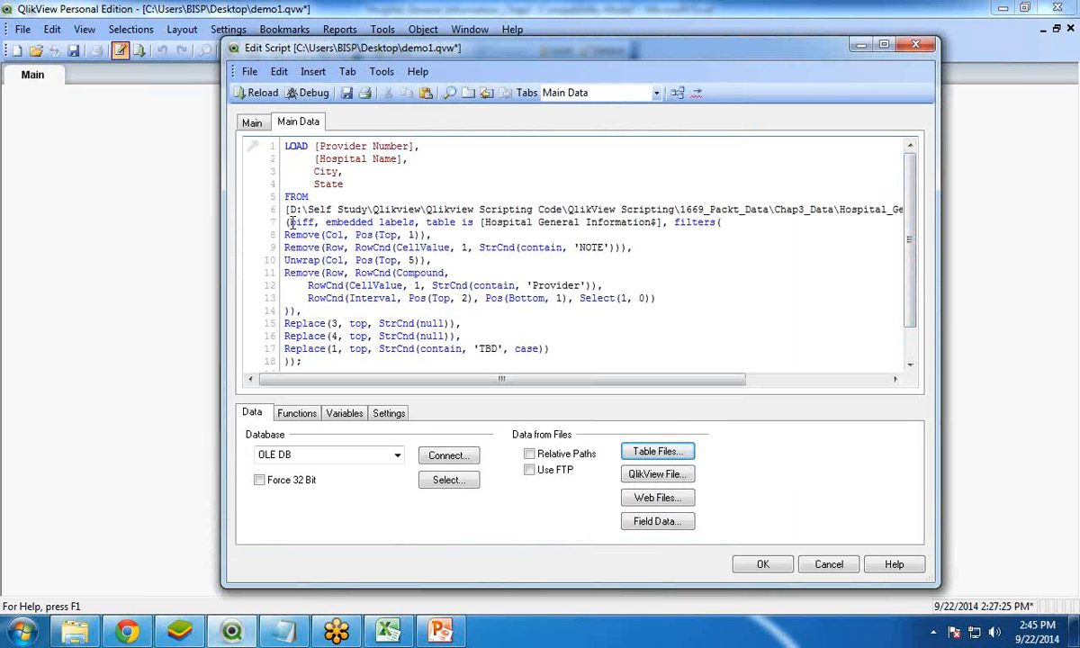
pyautogui.moveTo(285, 260); pyautogui.dragTo(314, 300)
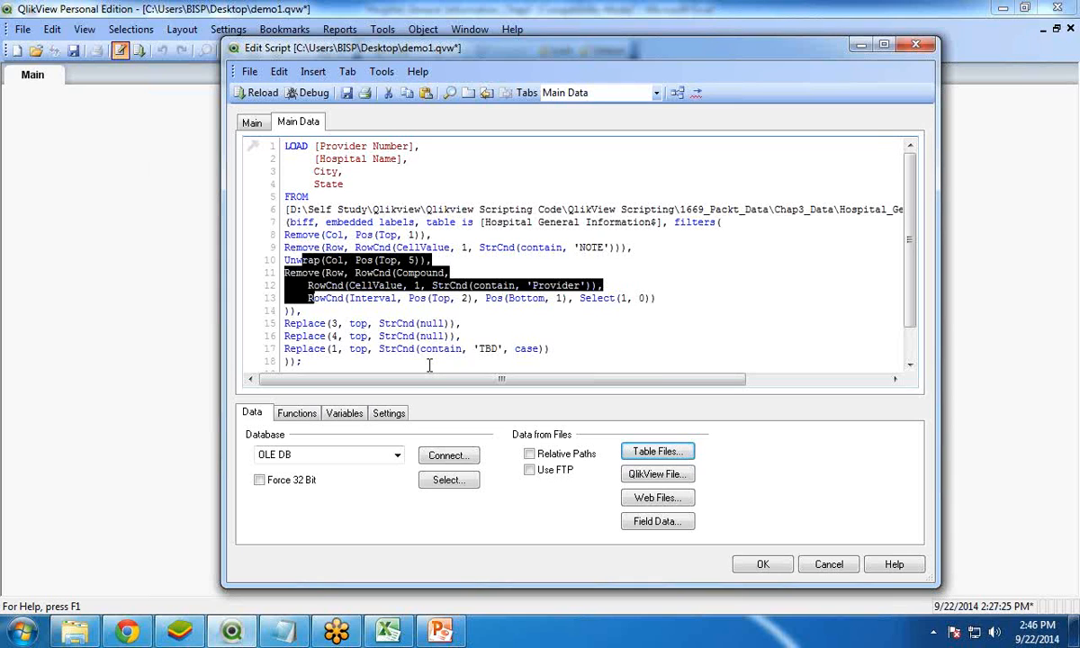
pyautogui.click(347, 94)
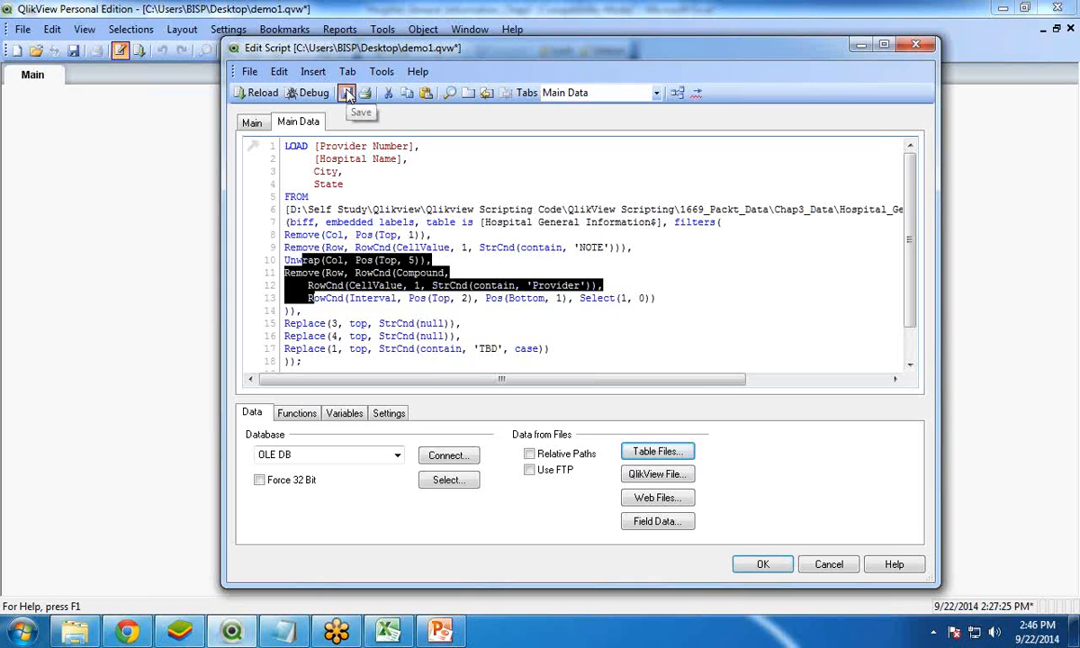
pyautogui.click(257, 94)
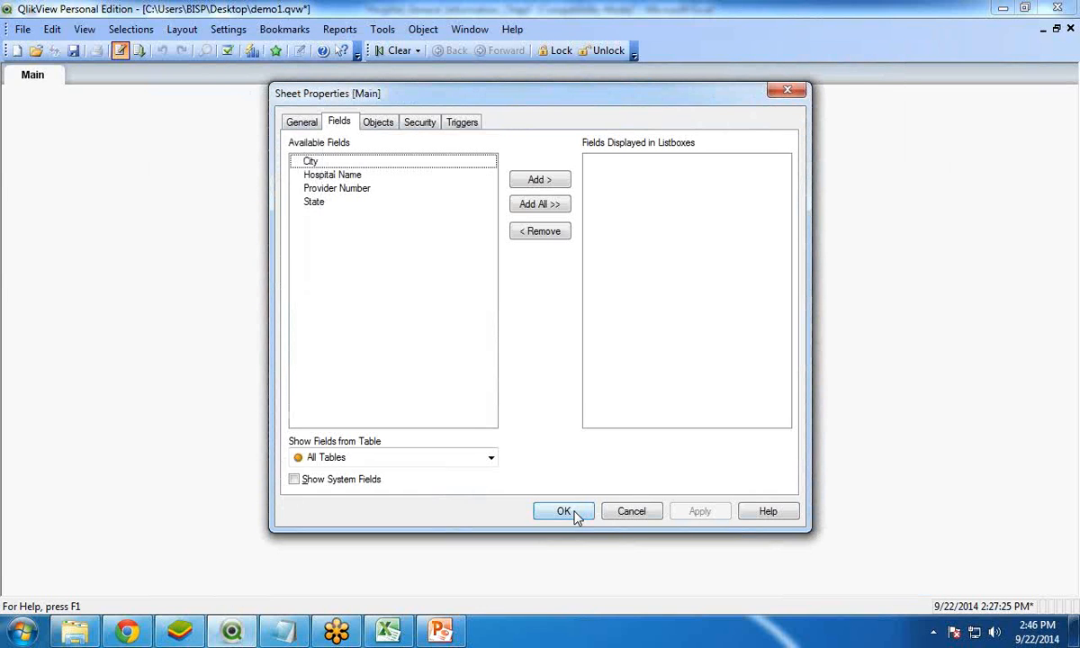
# Add the City, Hospital Name and State fields to the Main sheet as list boxes
pyautogui.click(320, 174)
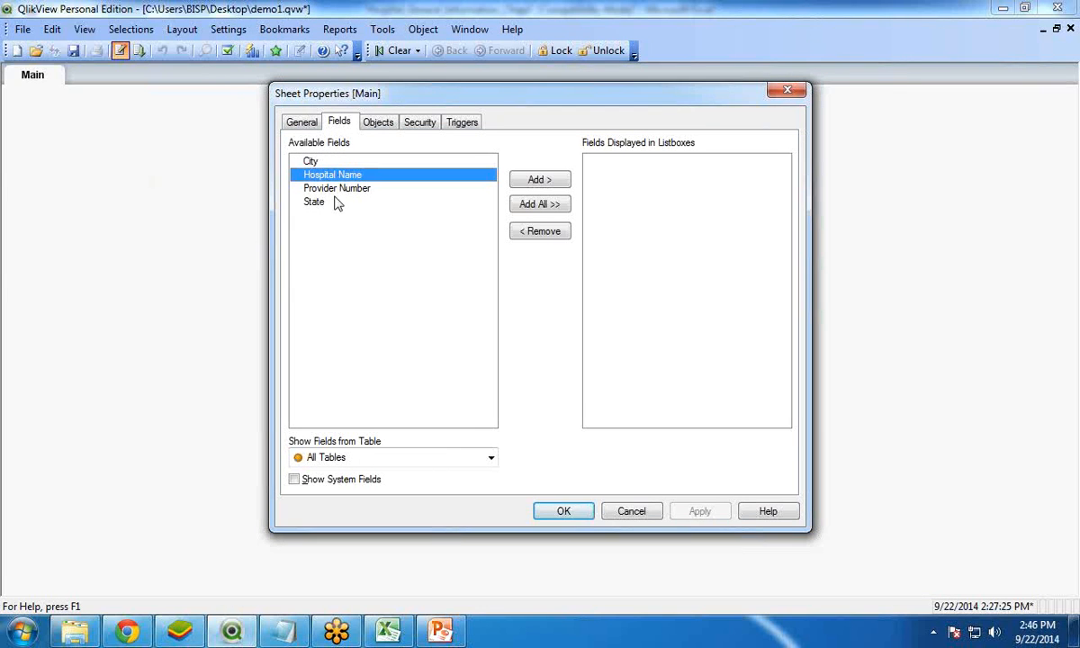
pyautogui.keyDown('ctrl'); pyautogui.click(311, 162); pyautogui.keyUp('ctrl')
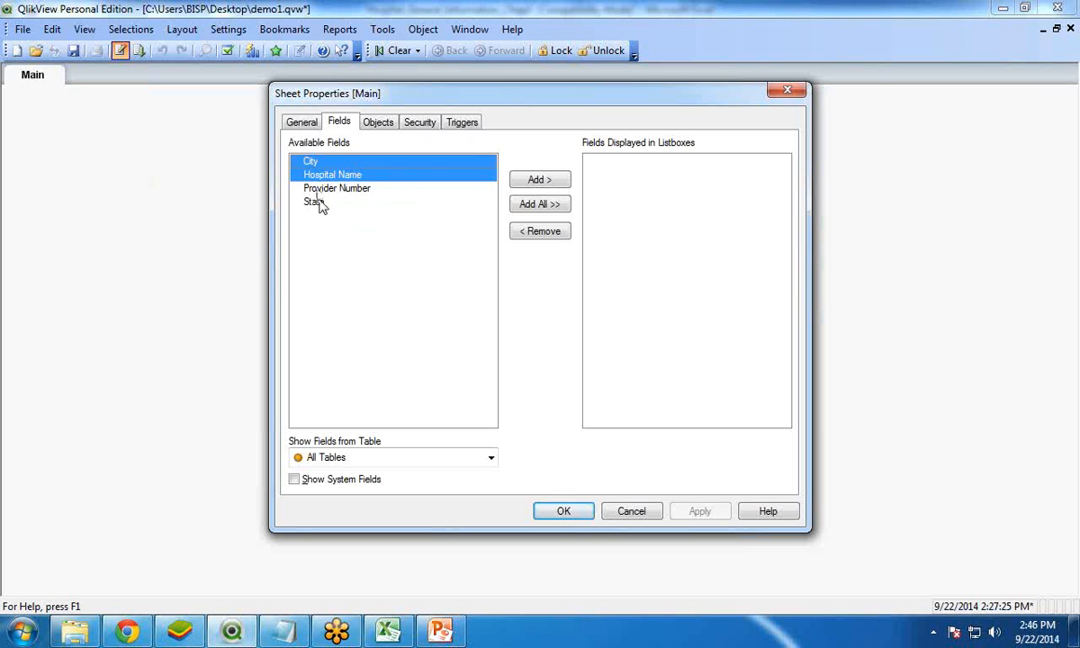
pyautogui.keyDown('ctrl'); pyautogui.click(321, 202); pyautogui.keyUp('ctrl')
pyautogui.click(538, 179)
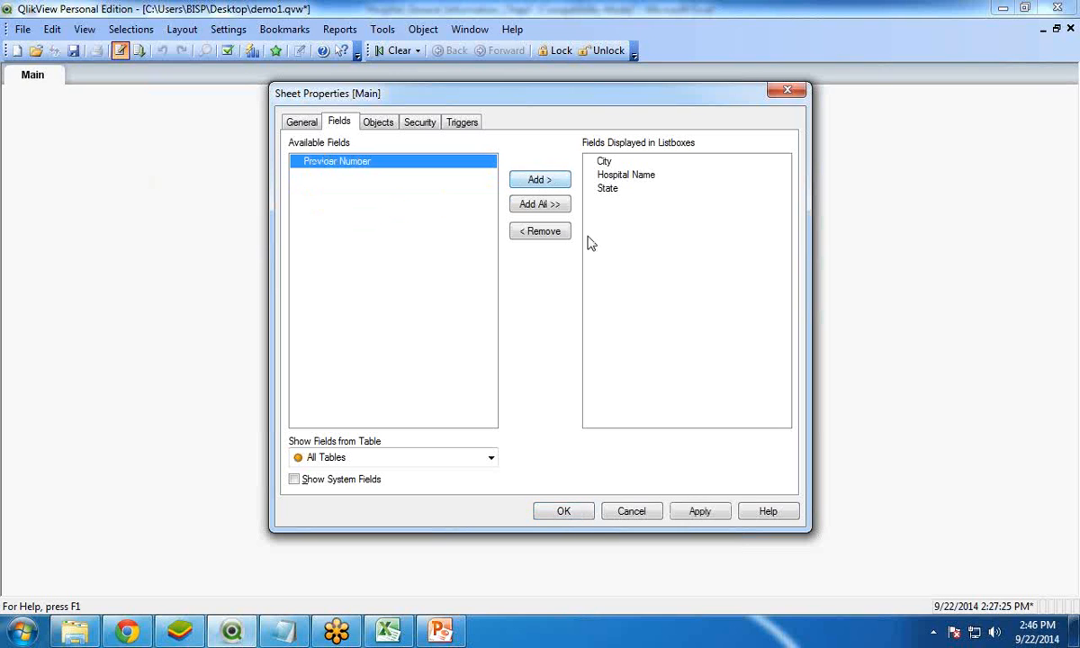
pyautogui.click(563, 511)
# Remove the State list box and stack the Hospital Name list box above the City list box on the sheet
pyautogui.moveTo(89, 91); pyautogui.dragTo(242, 105)
pyautogui.moveTo(90, 115); pyautogui.dragTo(404, 110)
pyautogui.rightClick(86, 125)
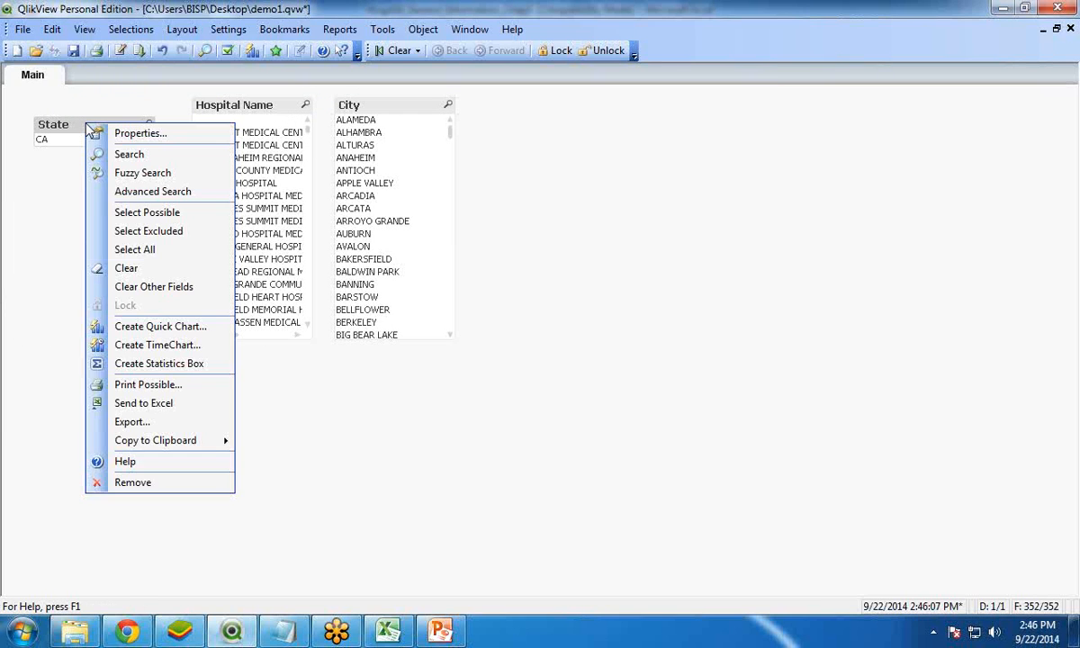
pyautogui.click(129, 485)
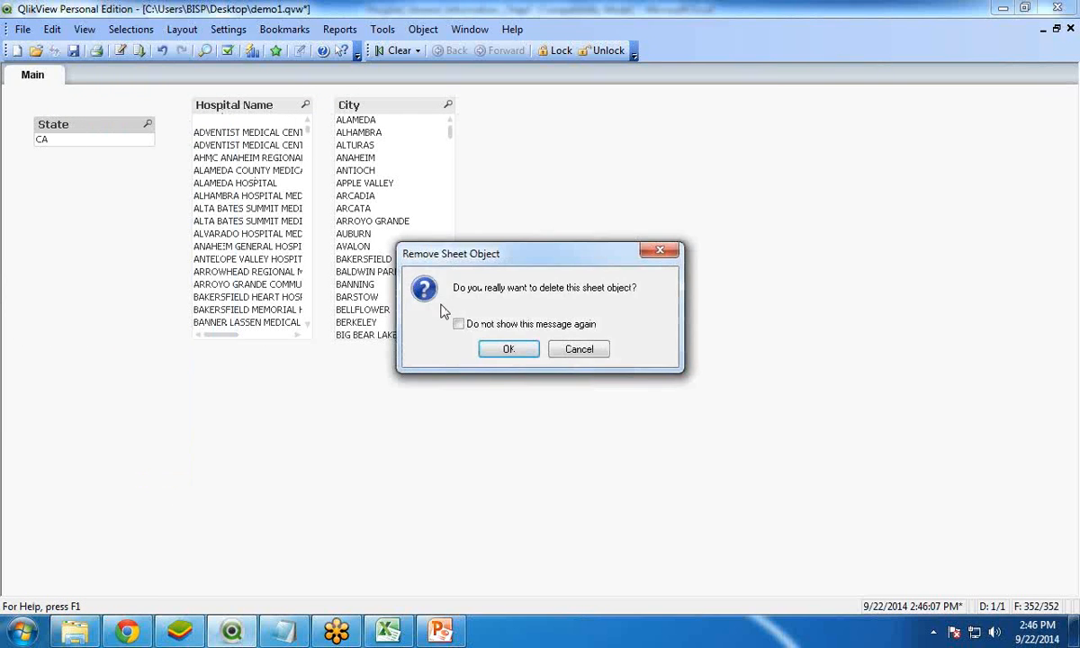
pyautogui.press('Return')
pyautogui.moveTo(259, 108); pyautogui.dragTo(112, 114)
pyautogui.moveTo(368, 107); pyautogui.dragTo(109, 298)
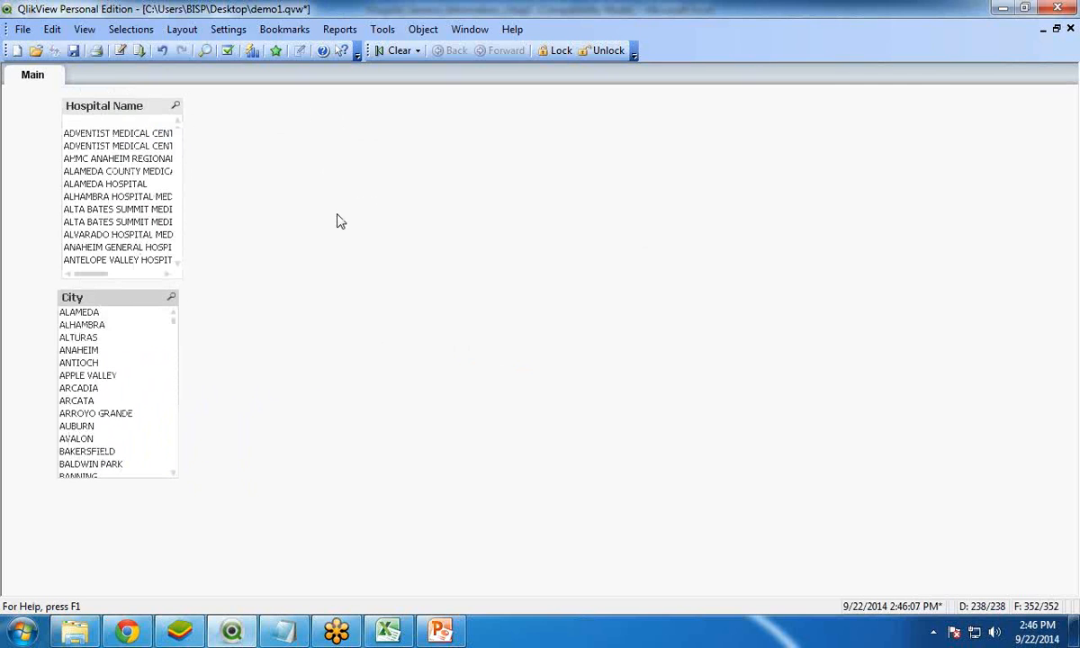
# Create a table box on the Main sheet with the fields Provider Number, Hospital Name, State and City, in that order
pyautogui.rightClick(341, 220)
pyautogui.moveTo(494, 267)
pyautogui.click(568, 332)
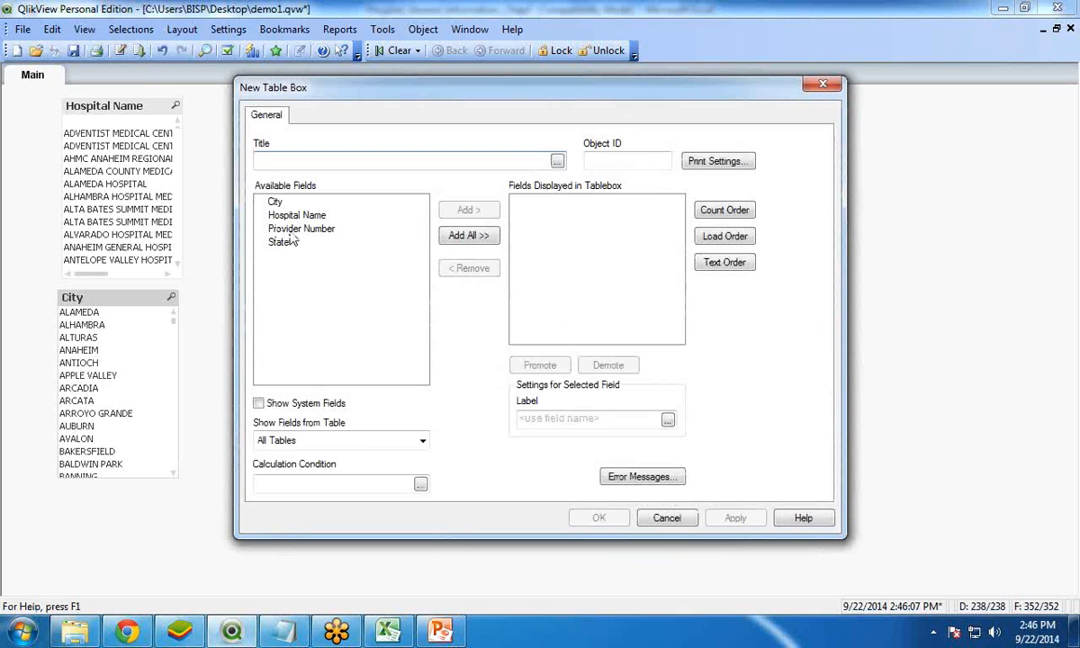
pyautogui.click(299, 229)
pyautogui.click(464, 211)
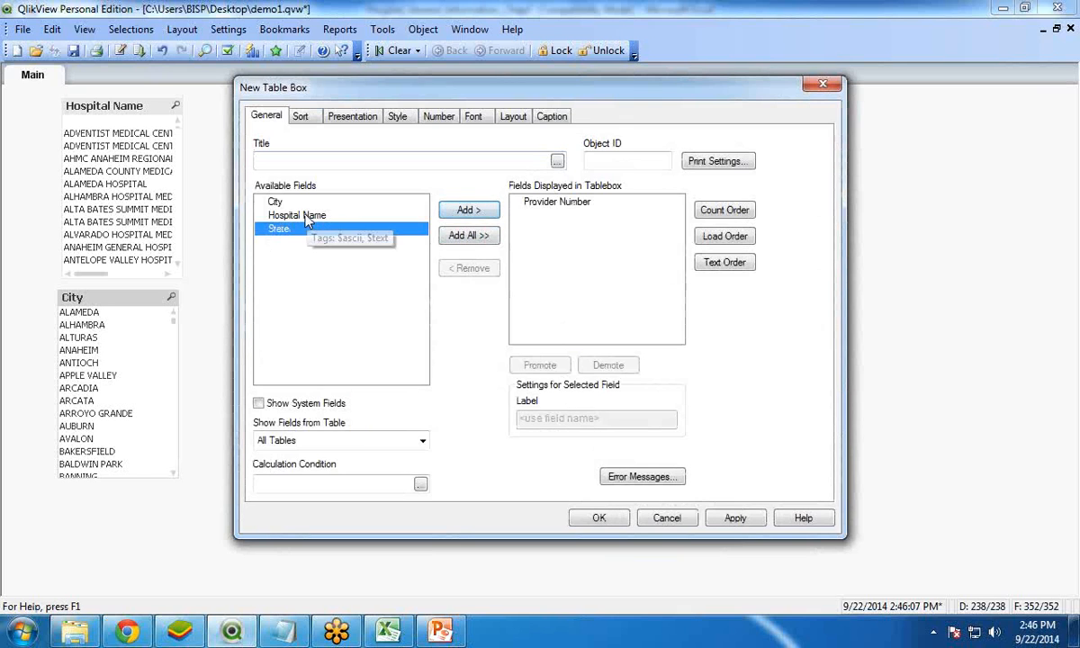
pyautogui.click(306, 216)
pyautogui.click(464, 211)
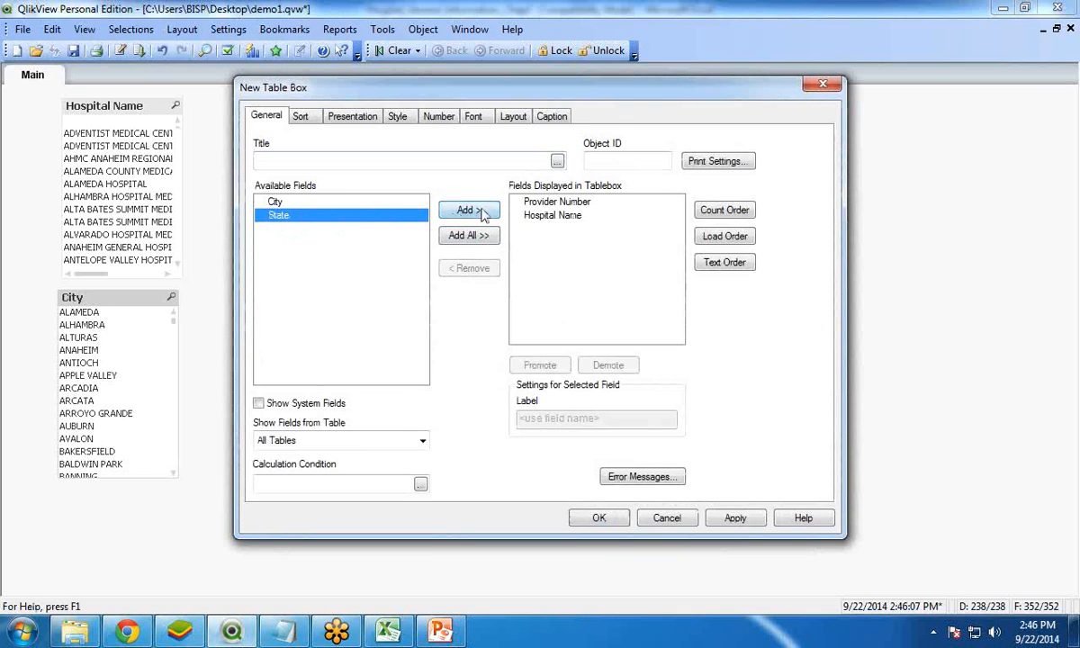
pyautogui.click(481, 212)
pyautogui.click(454, 210)
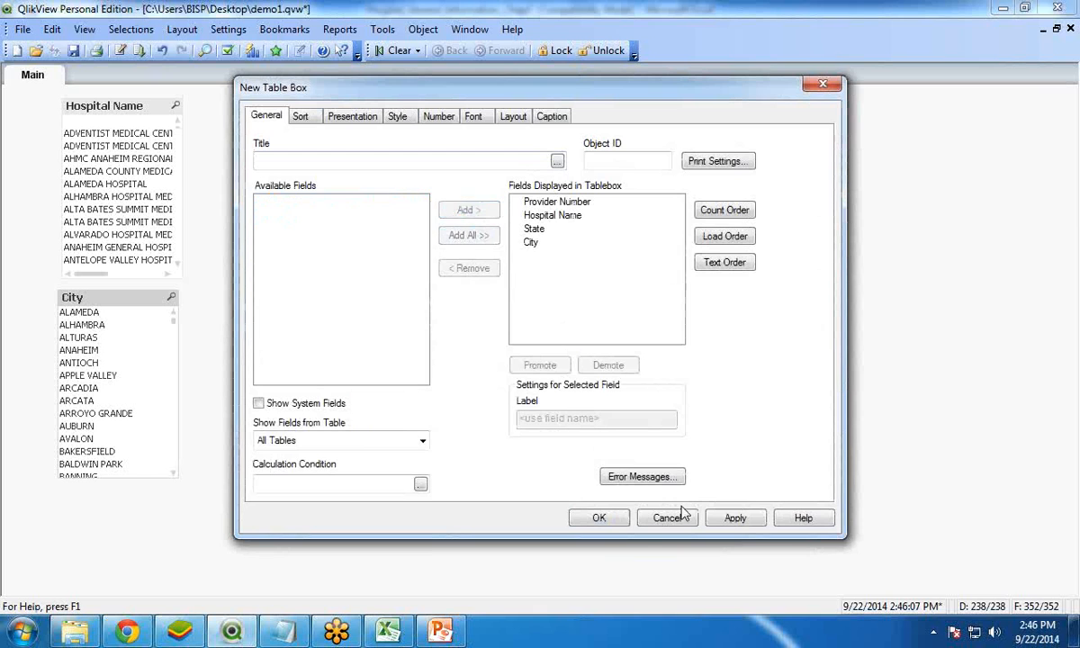
pyautogui.click(600, 517)
# Move the table box up beside the list boxes, widen it to fit the whole City column, and look through its rows
pyautogui.moveTo(450, 221); pyautogui.dragTo(368, 159)
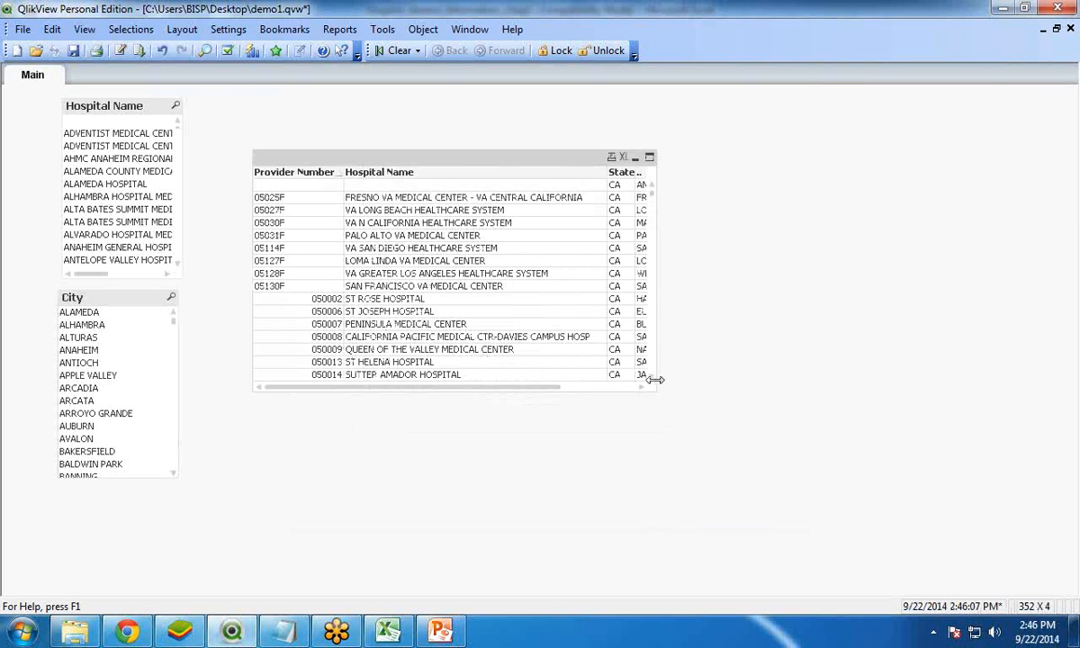
pyautogui.moveTo(666, 379); pyautogui.dragTo(838, 375)
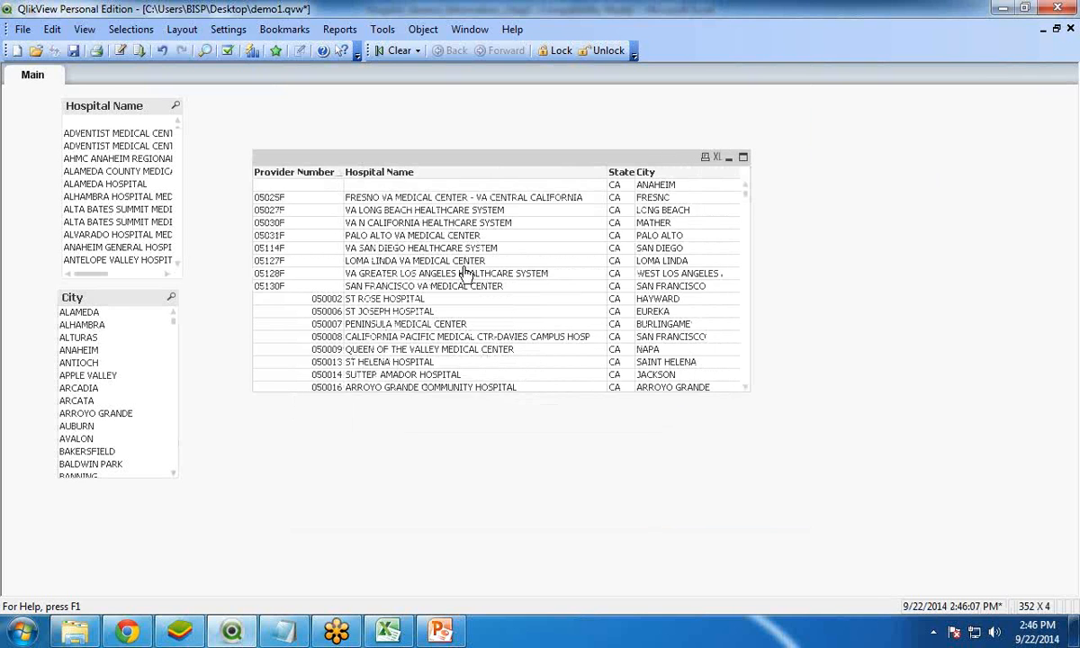
pyautogui.scroll(-5, 465, 273)
pyautogui.scroll(5, 465, 273)
pyautogui.scroll(-5, 465, 273)
pyautogui.scroll(-12, 465, 273)
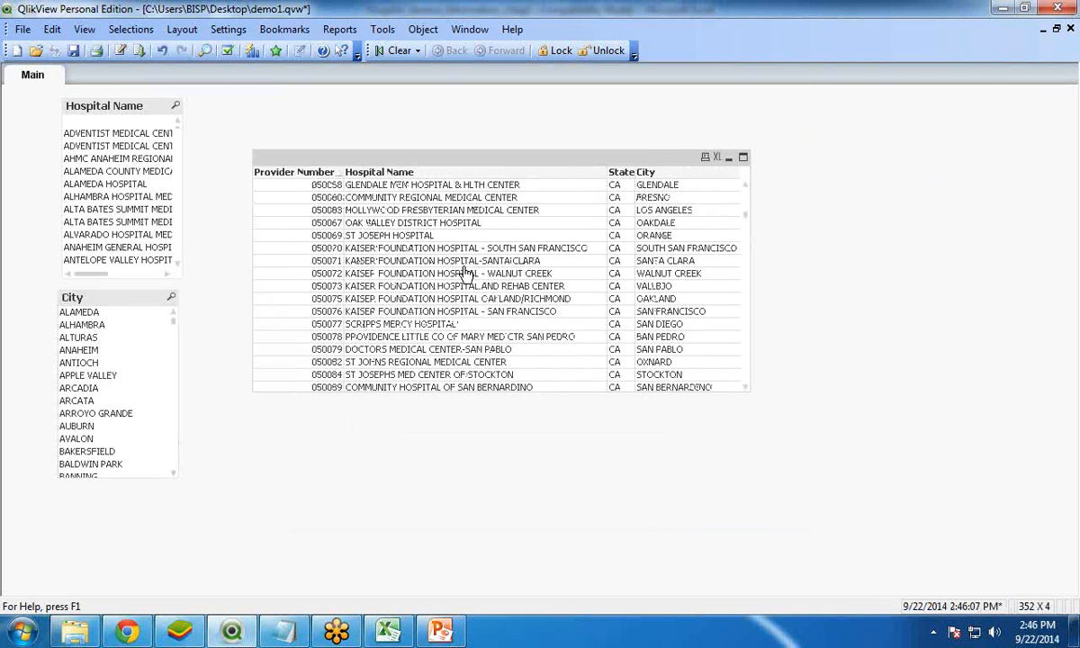
pyautogui.scroll(15, 465, 273)
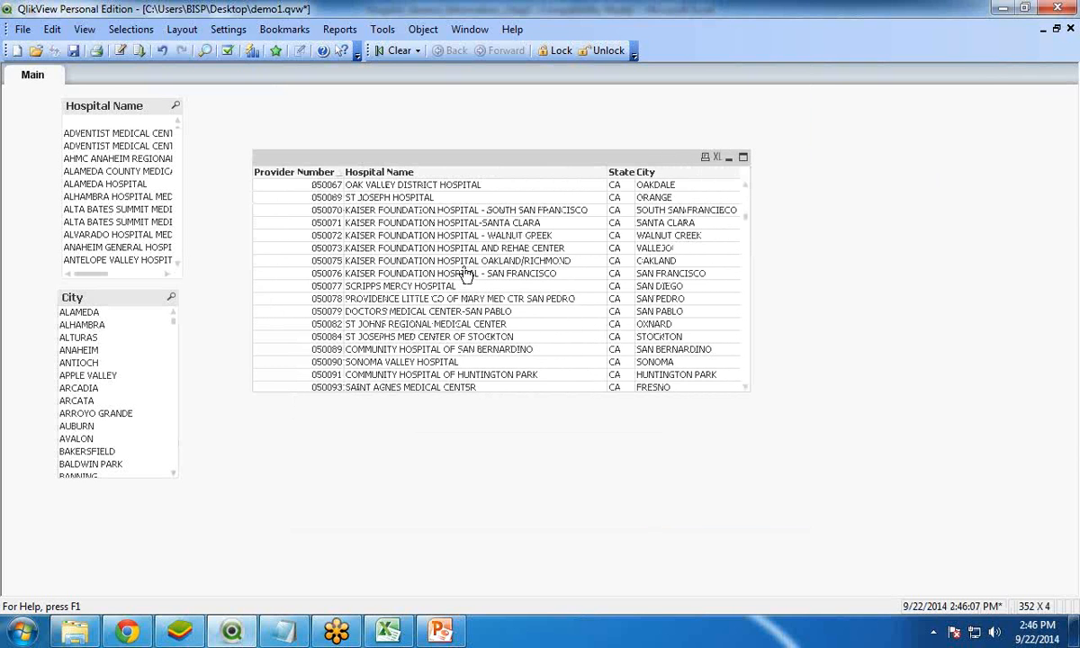
# Test the table box filtering by selecting individual hospitals, including ALAMEDA HOSPITAL, and cities, including ALTURAS, ANAHEIM and finally AUBURN
pyautogui.click(74, 184)
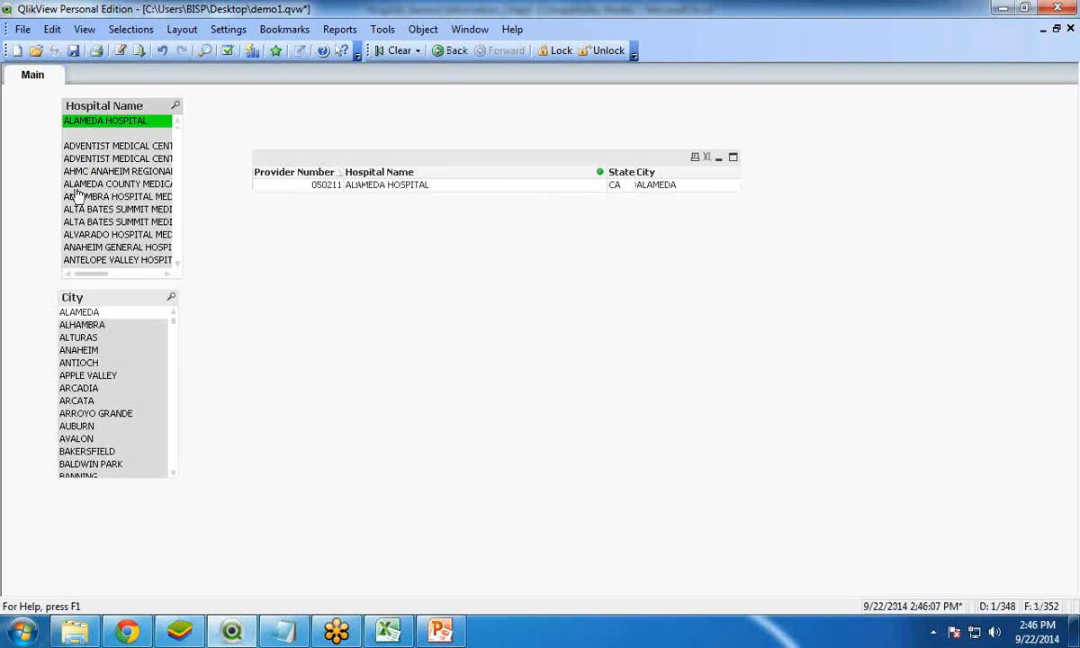
pyautogui.click(77, 209)
pyautogui.click(77, 349)
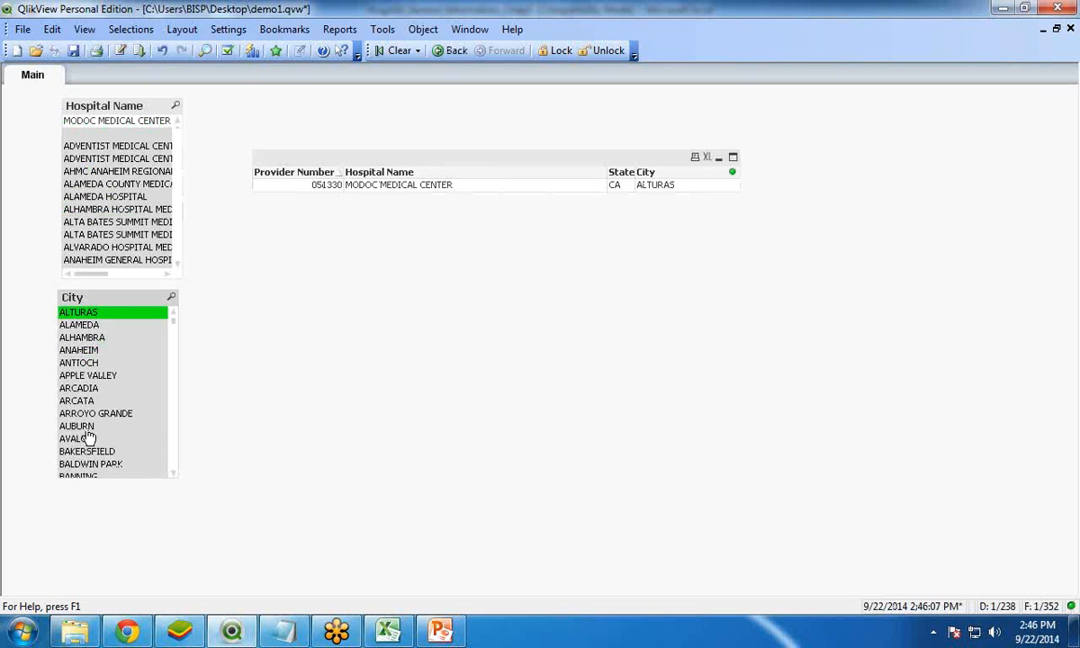
pyautogui.click(85, 425)
pyautogui.click(87, 386)
pyautogui.click(85, 363)
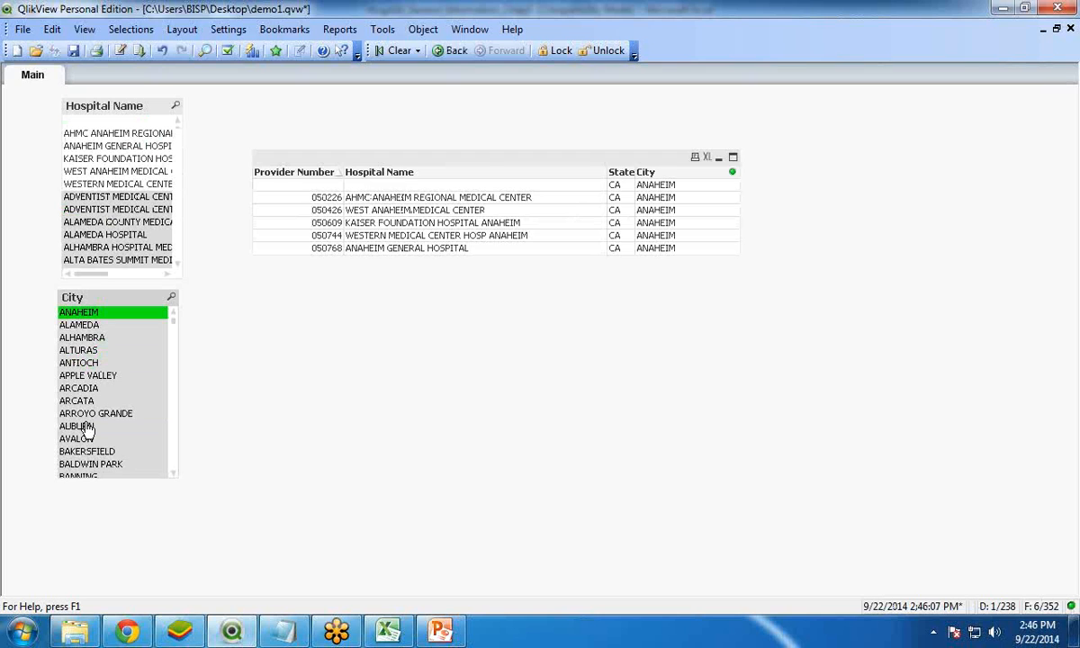
pyautogui.click(81, 427)
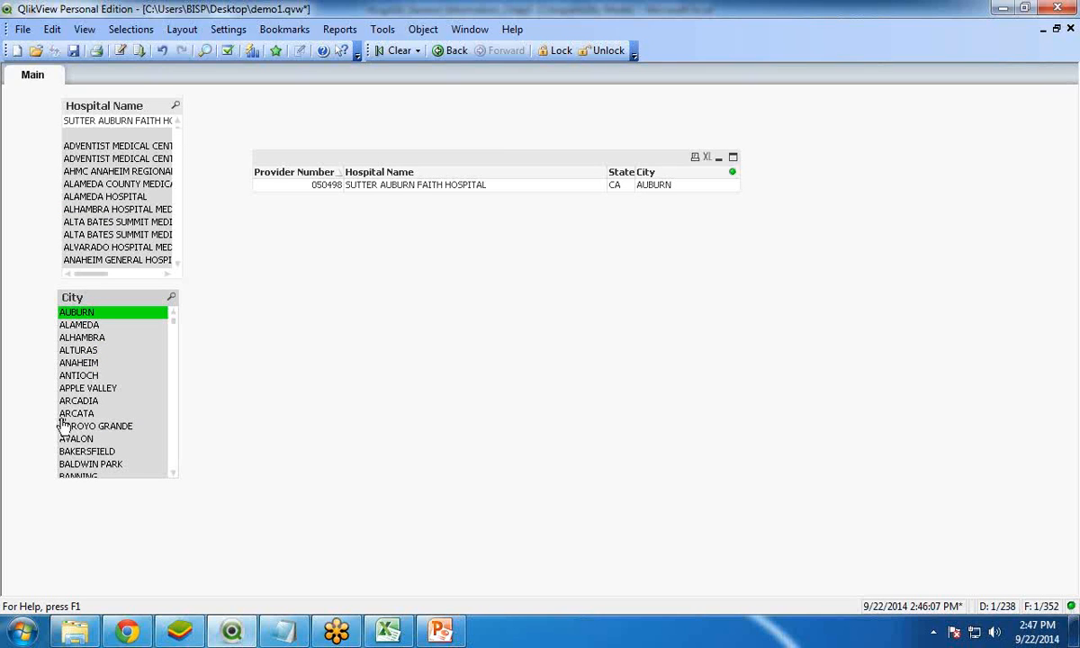